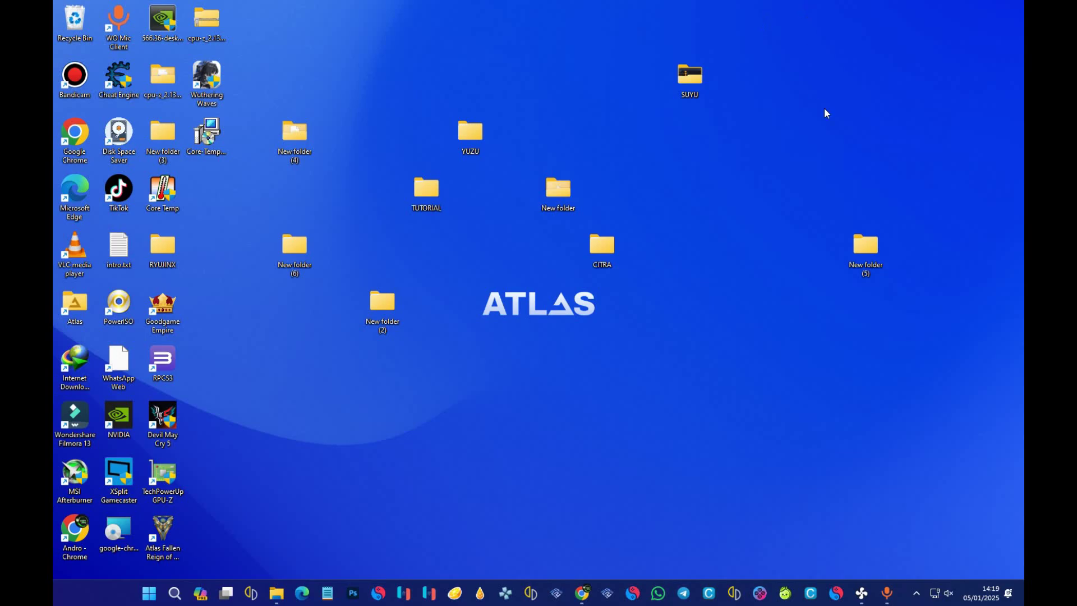
# Step: Bring Chrome to the front and go to the Citra home page
pyautogui.click(584, 595)
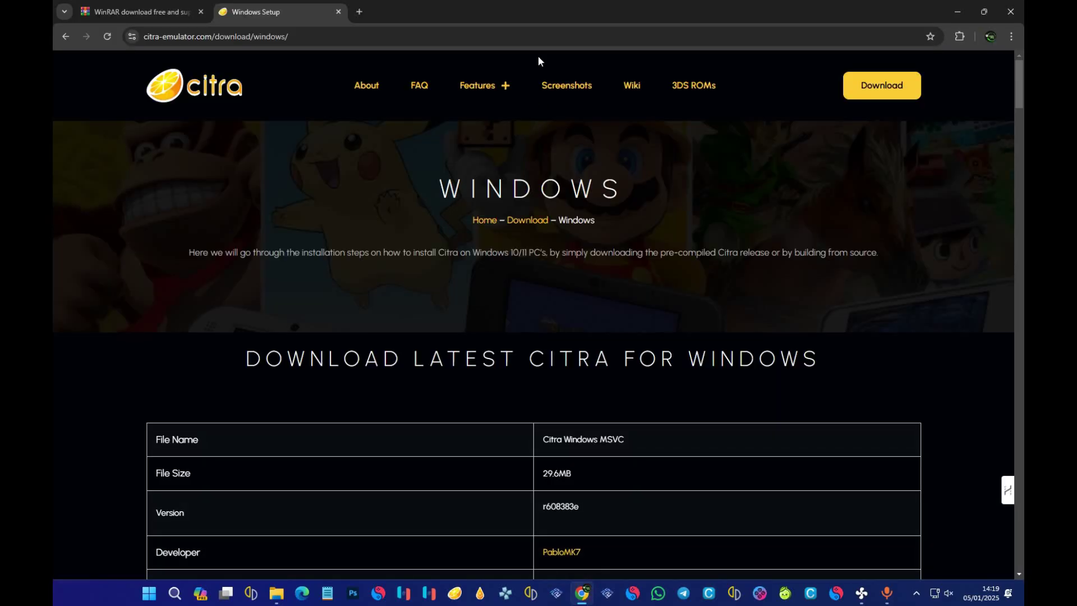
pyautogui.click(268, 36)
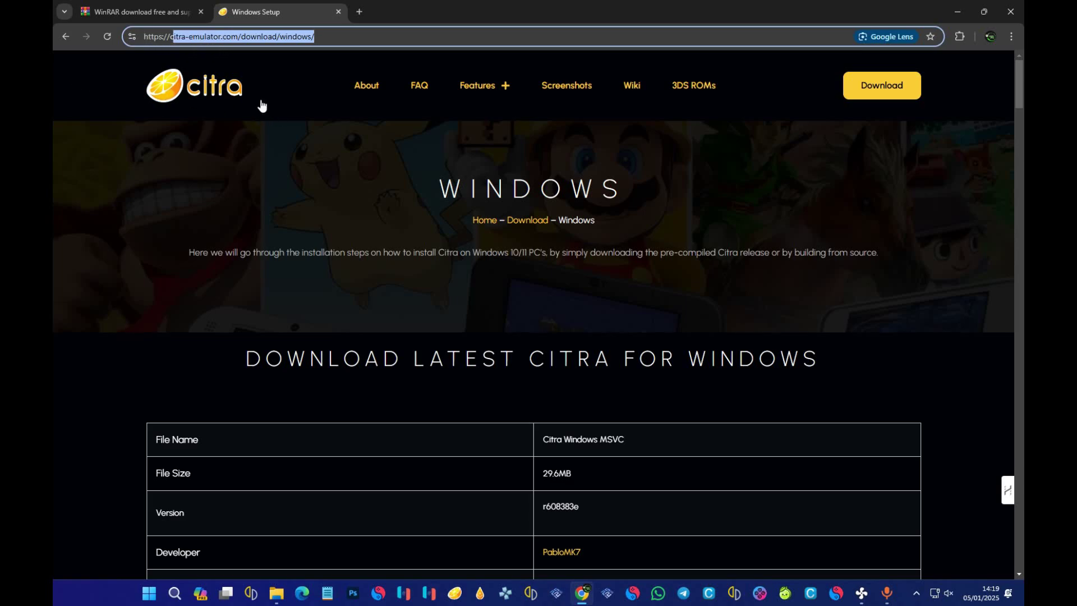
pyautogui.click(222, 95)
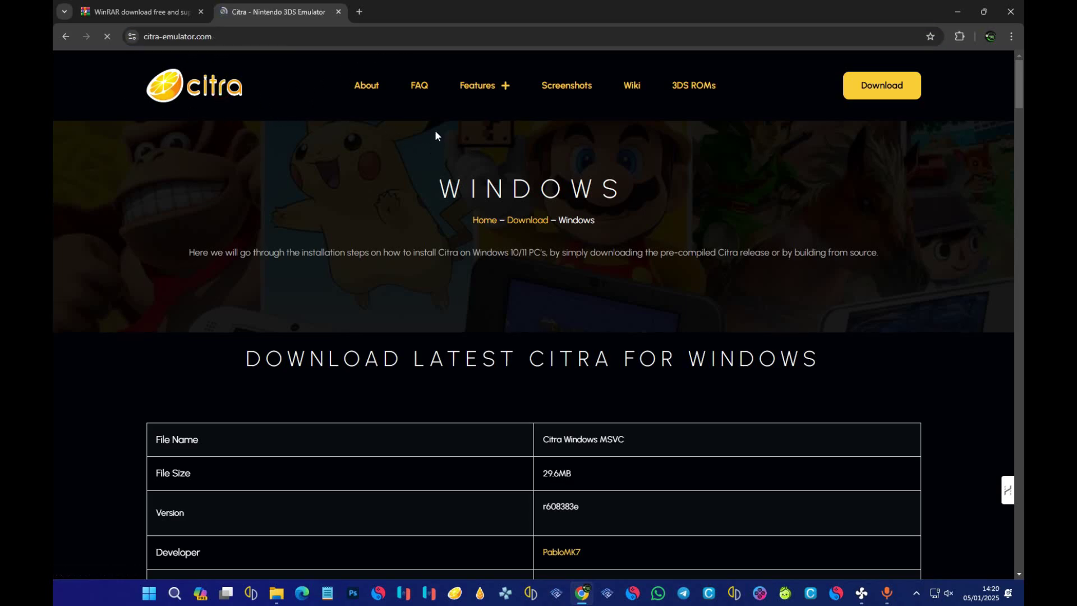
# Step: Open Citra's download page listing Windows, Mac, Linux and Android versions
pyautogui.scroll(-5, 642, 265)
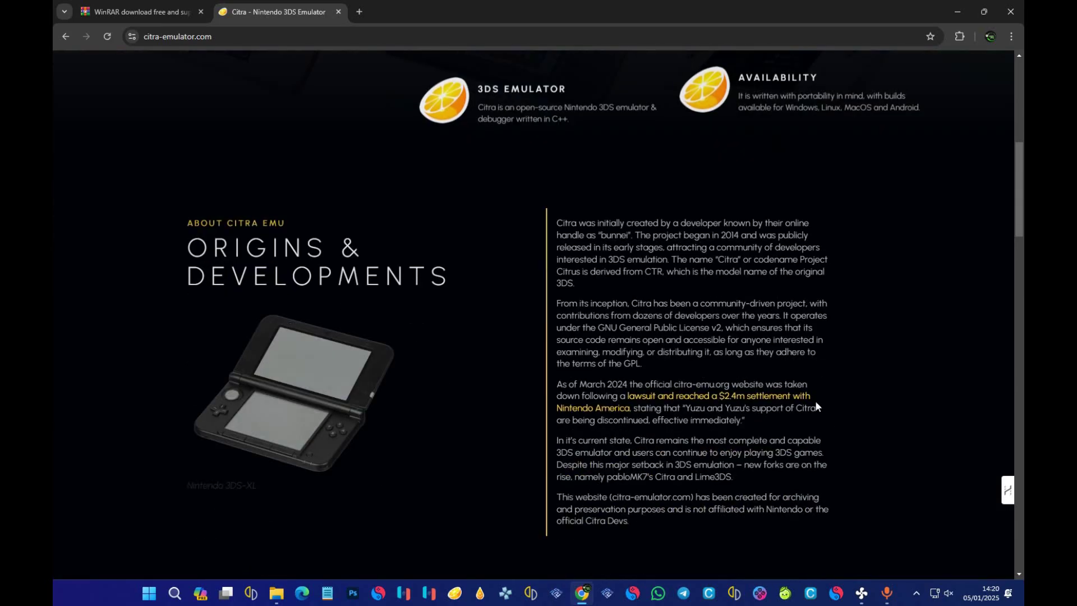
pyautogui.scroll(8, 782, 351)
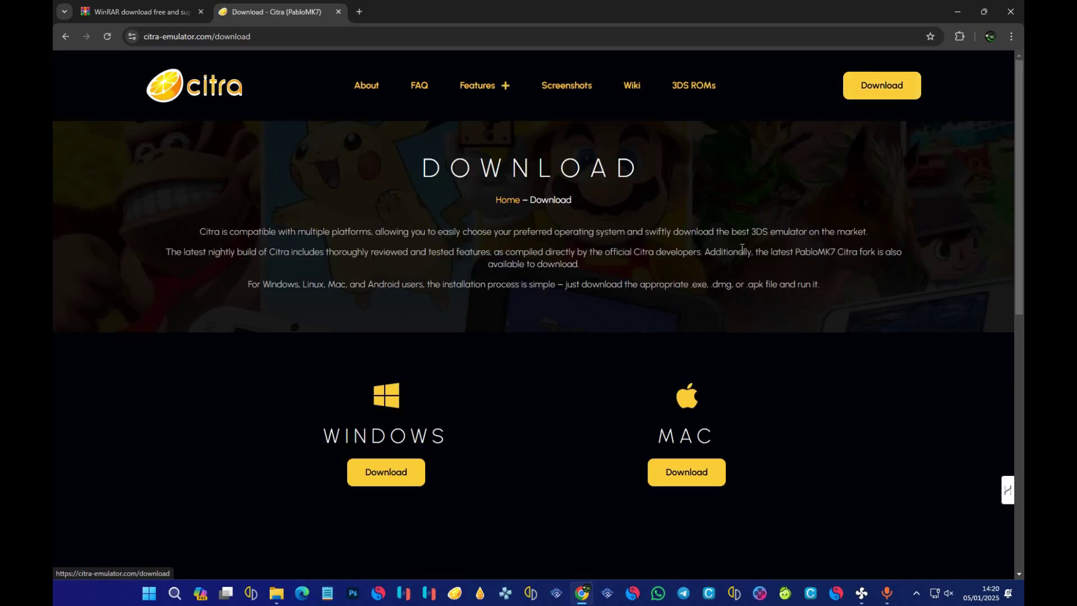
pyautogui.scroll(-3, 722, 268)
pyautogui.scroll(3, 722, 269)
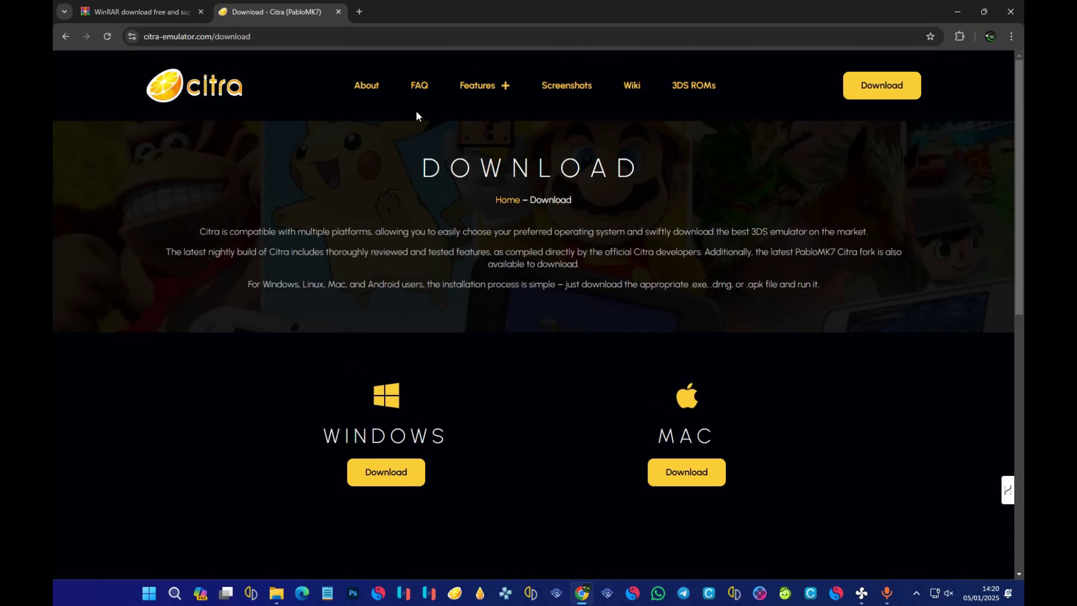
pyautogui.scroll(-5, 474, 339)
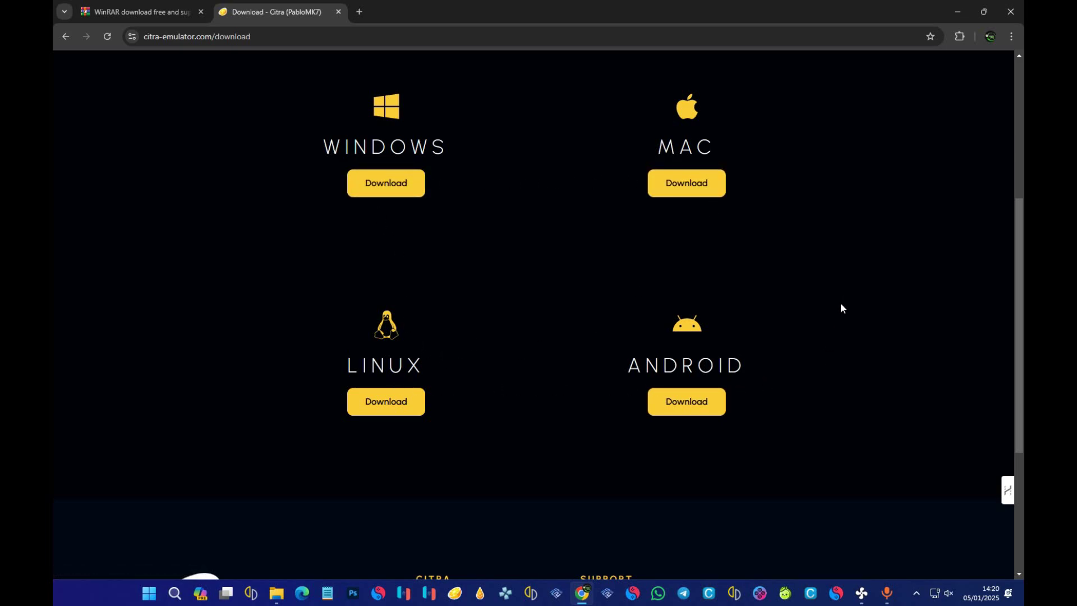
pyautogui.scroll(5, 813, 284)
pyautogui.scroll(-5, 392, 272)
pyautogui.click(394, 184)
pyautogui.scroll(3, 596, 298)
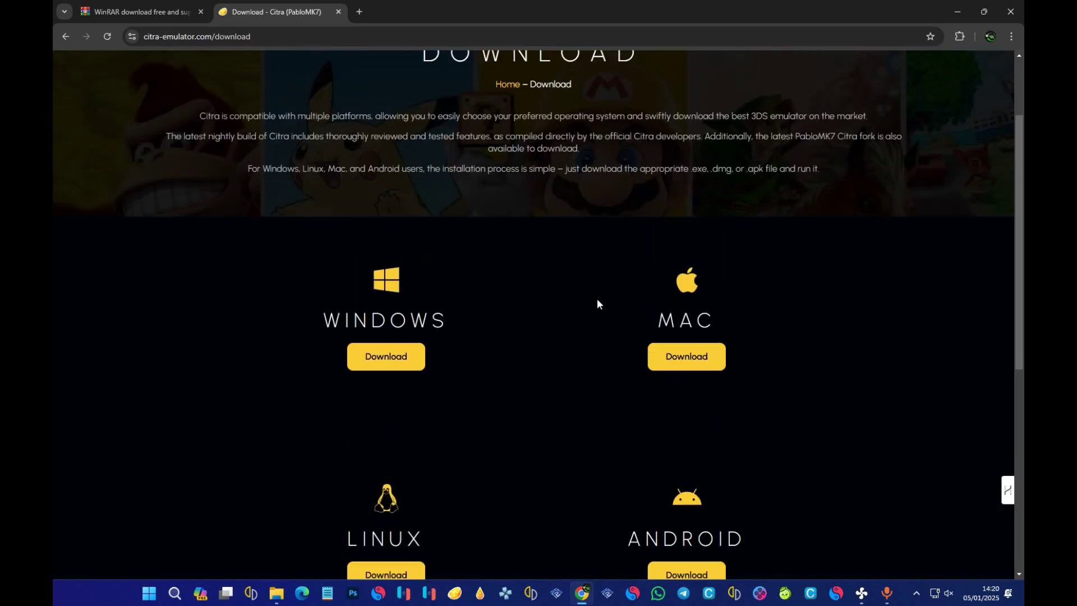
# Step: Open the Windows page and start downloading the latest MSVC build from 29 September 2024
pyautogui.click(392, 361)
pyautogui.scroll(-3, 594, 263)
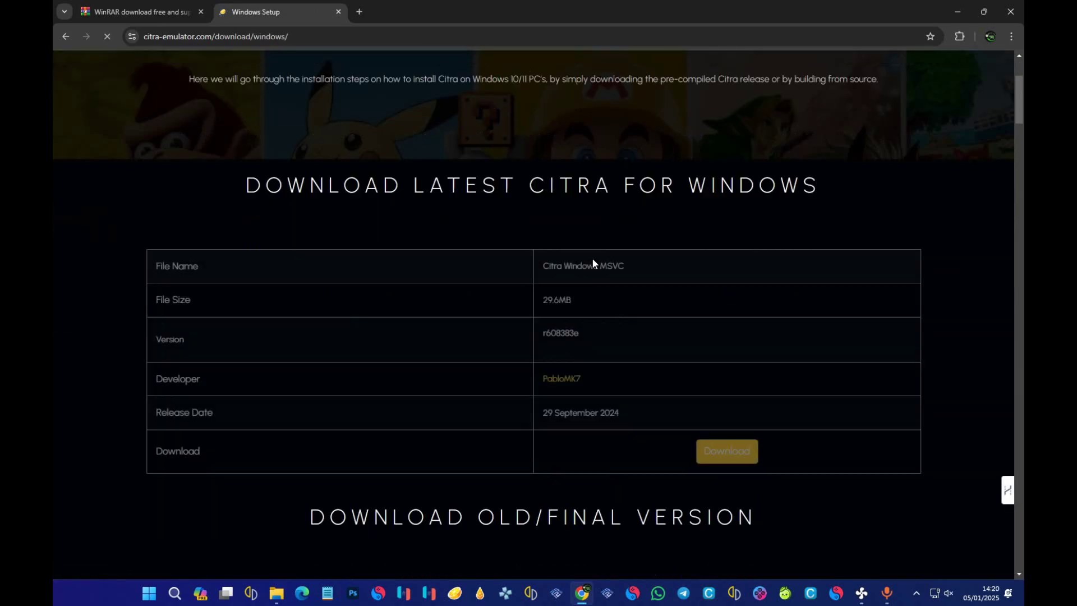
pyautogui.scroll(3, 597, 268)
pyautogui.scroll(-3, 518, 351)
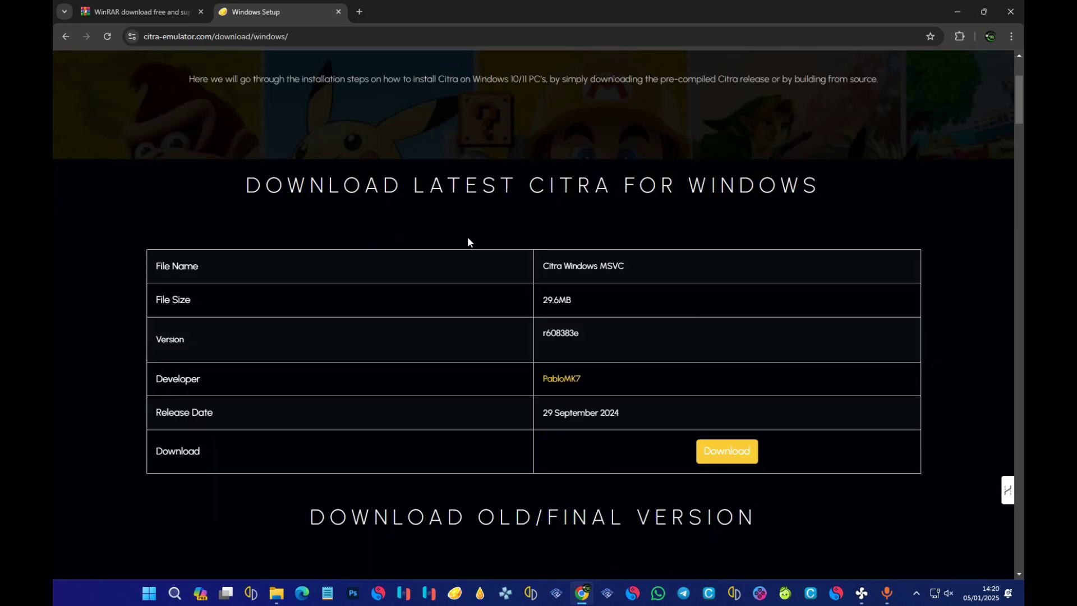
pyautogui.scroll(3, 409, 121)
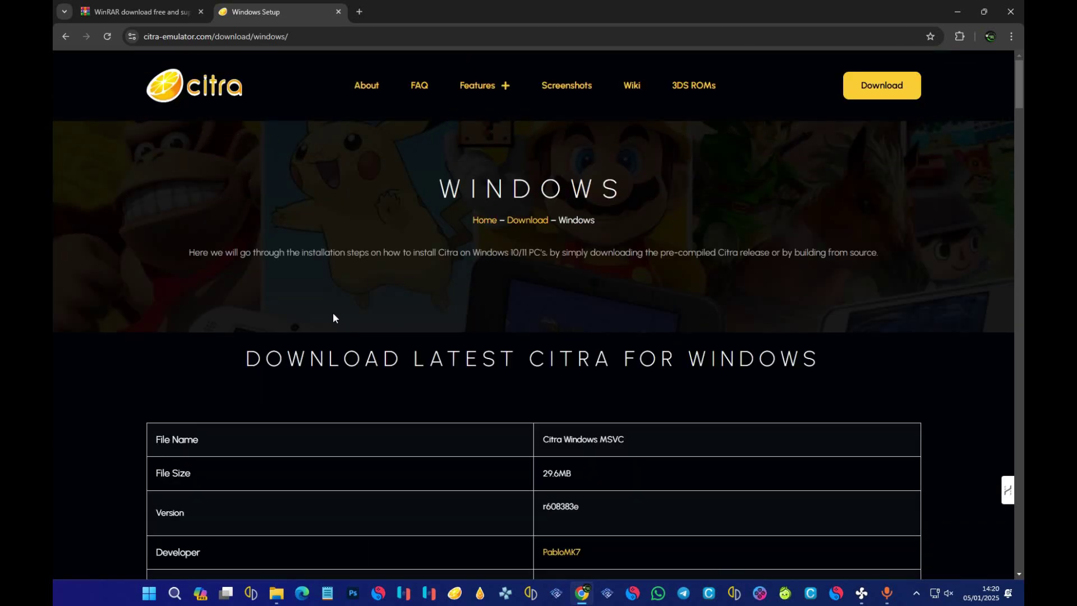
pyautogui.scroll(-3, 620, 351)
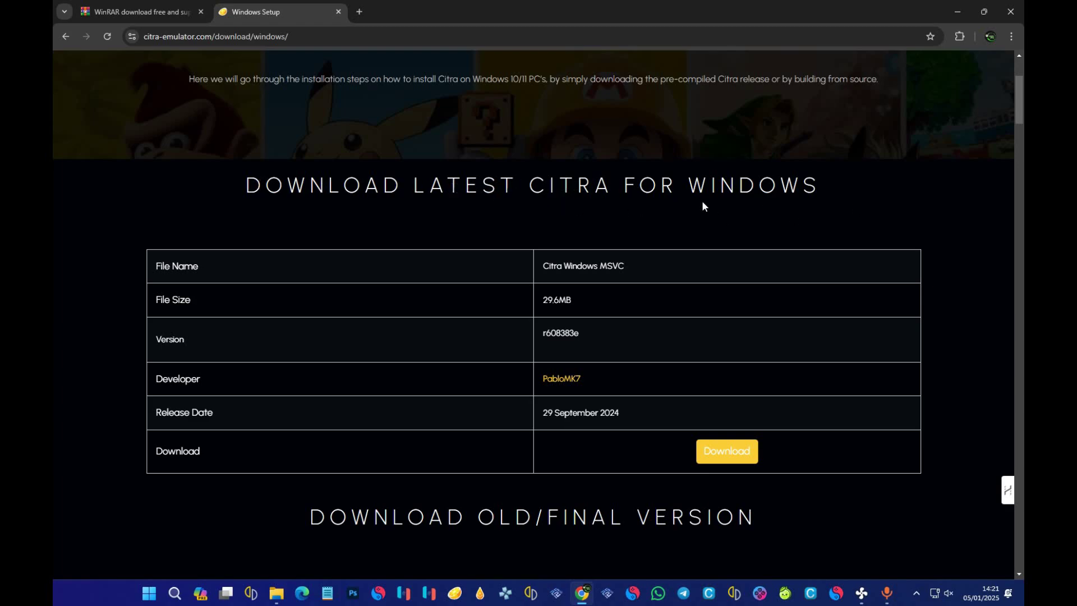
pyautogui.scroll(-6, 804, 197)
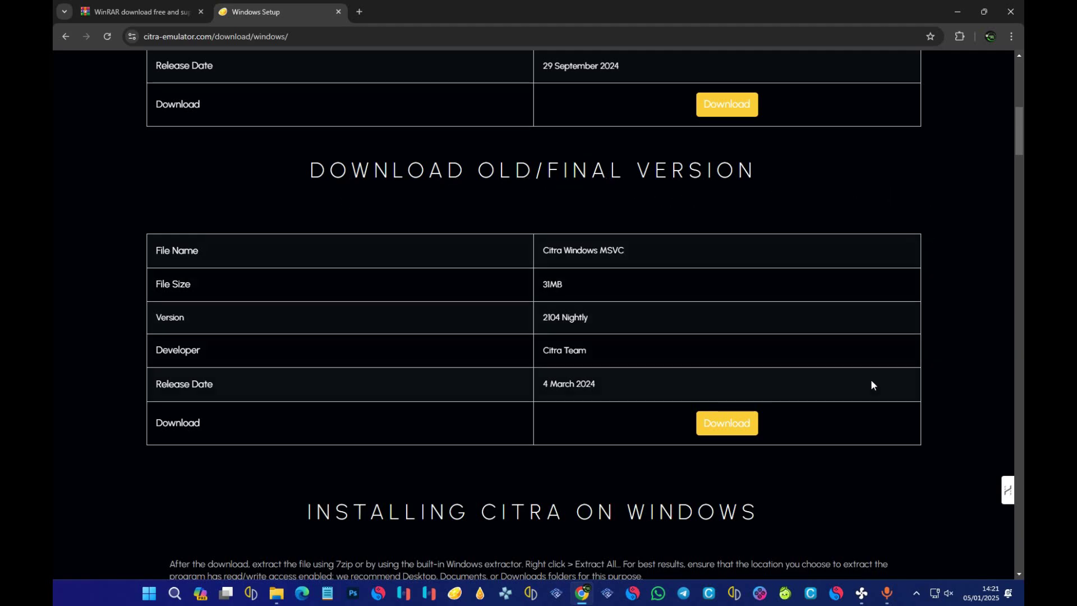
pyautogui.scroll(5, 851, 166)
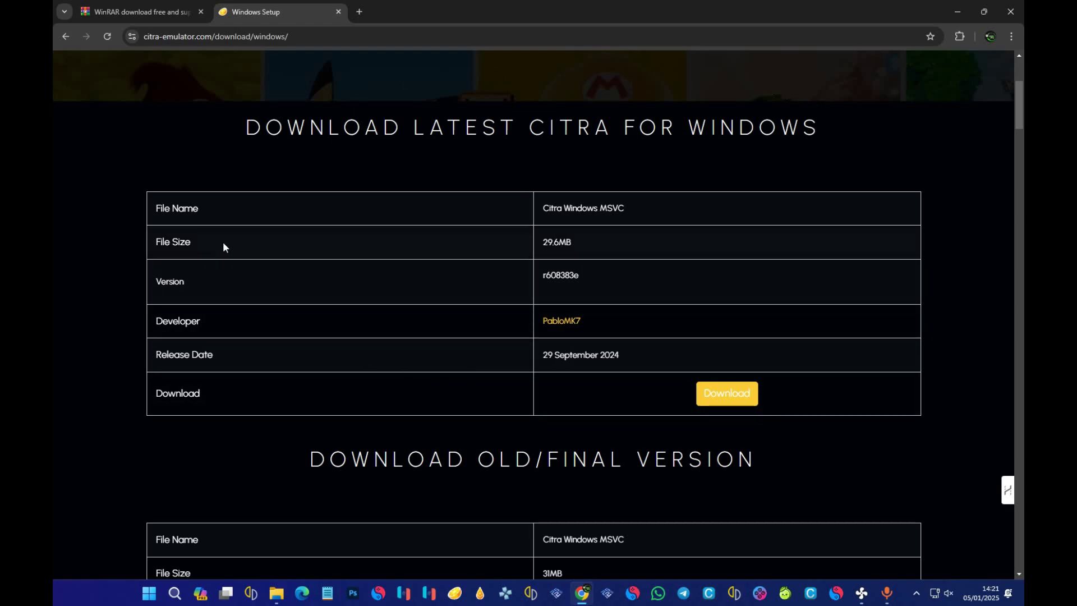
pyautogui.scroll(-7, 594, 334)
pyautogui.scroll(1, 570, 228)
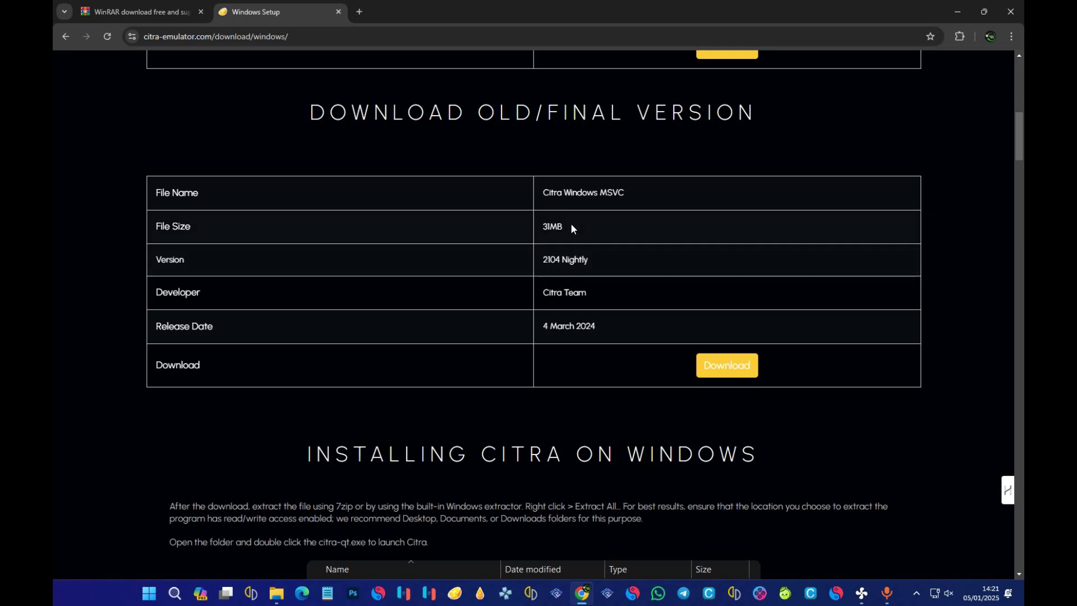
pyautogui.scroll(8, 615, 176)
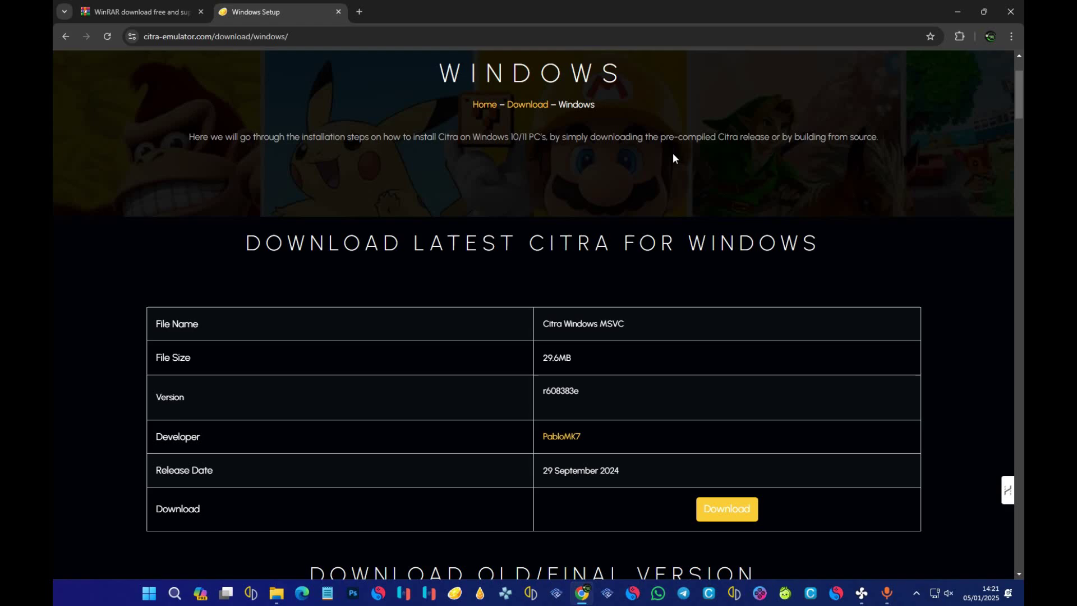
pyautogui.scroll(-5, 673, 159)
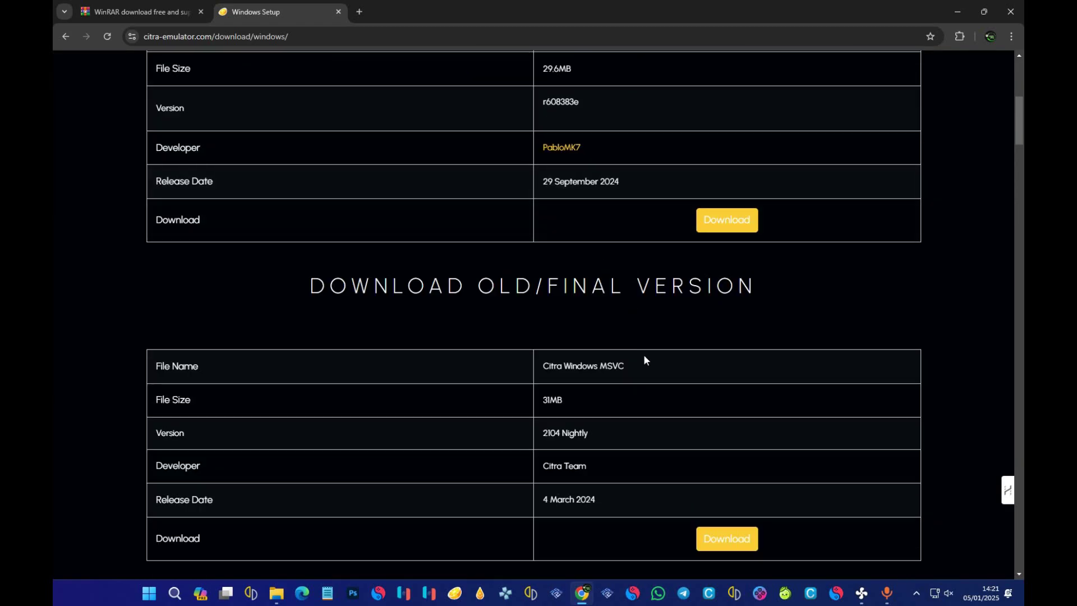
pyautogui.scroll(-2, 643, 355)
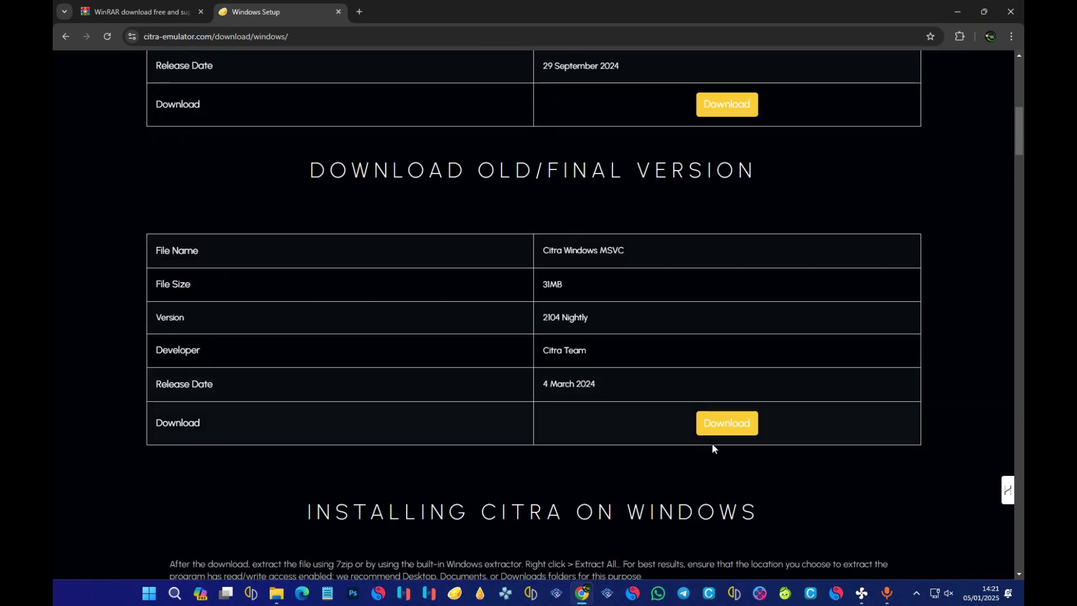
pyautogui.scroll(8, 711, 442)
pyautogui.scroll(-3, 618, 302)
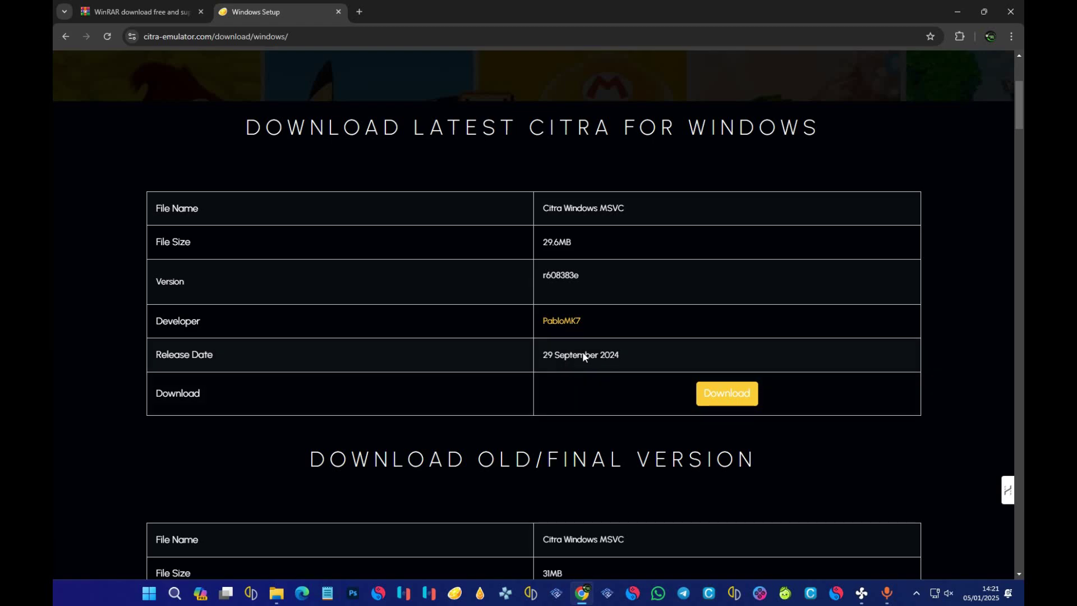
pyautogui.scroll(-4, 582, 351)
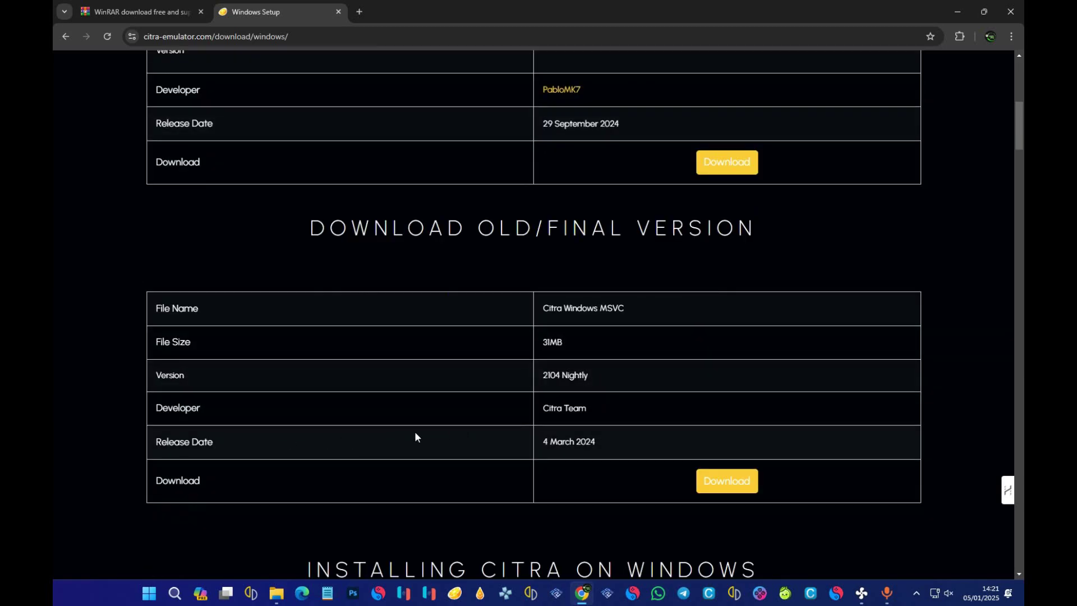
pyautogui.scroll(4, 563, 443)
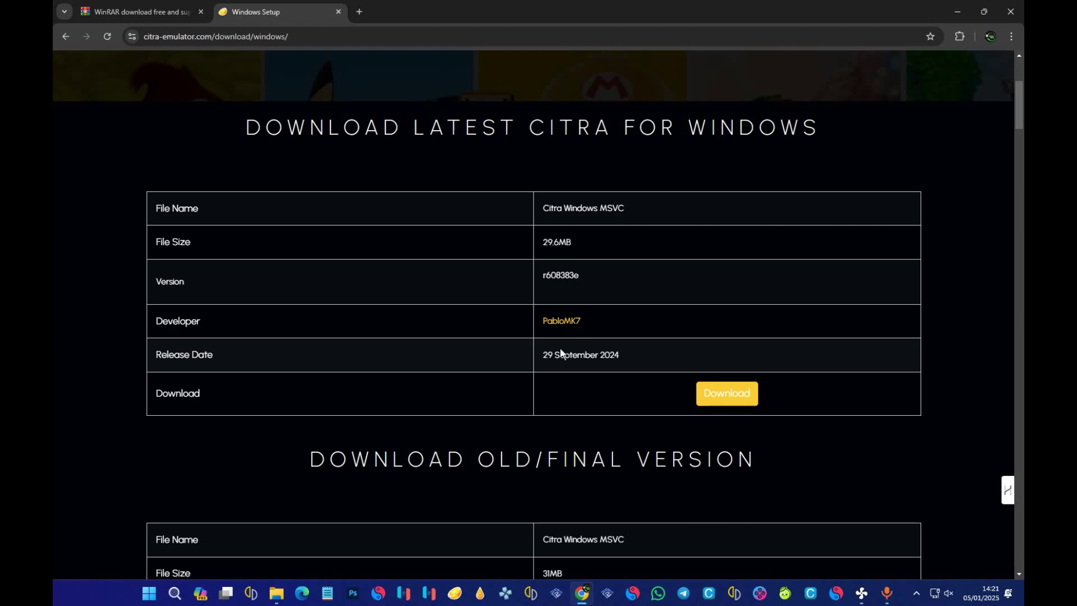
pyautogui.scroll(-4, 595, 270)
pyautogui.scroll(4, 556, 269)
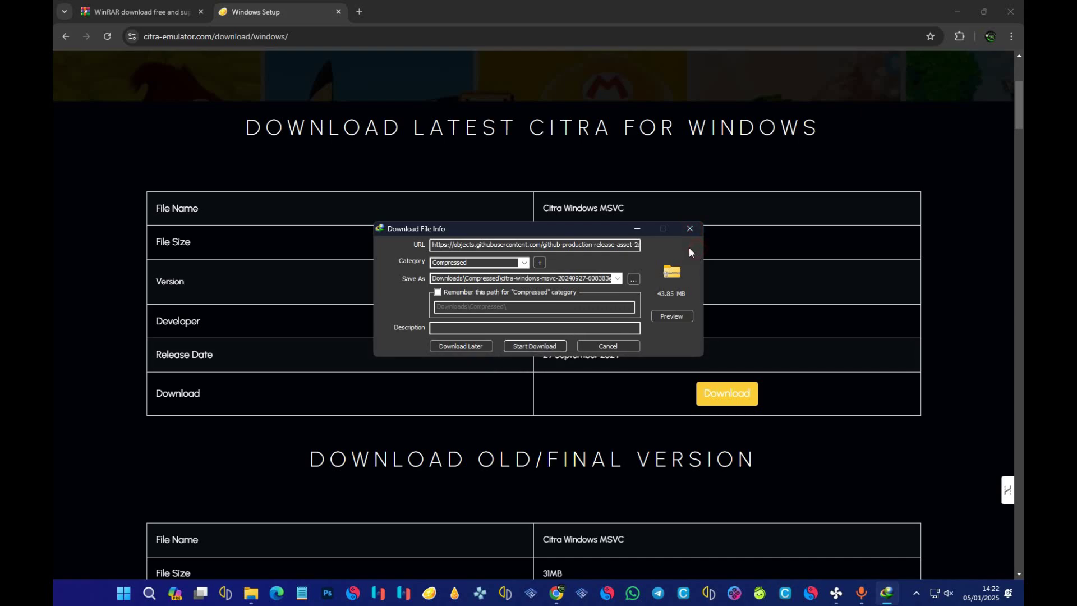
pyautogui.click(689, 229)
pyautogui.click(569, 342)
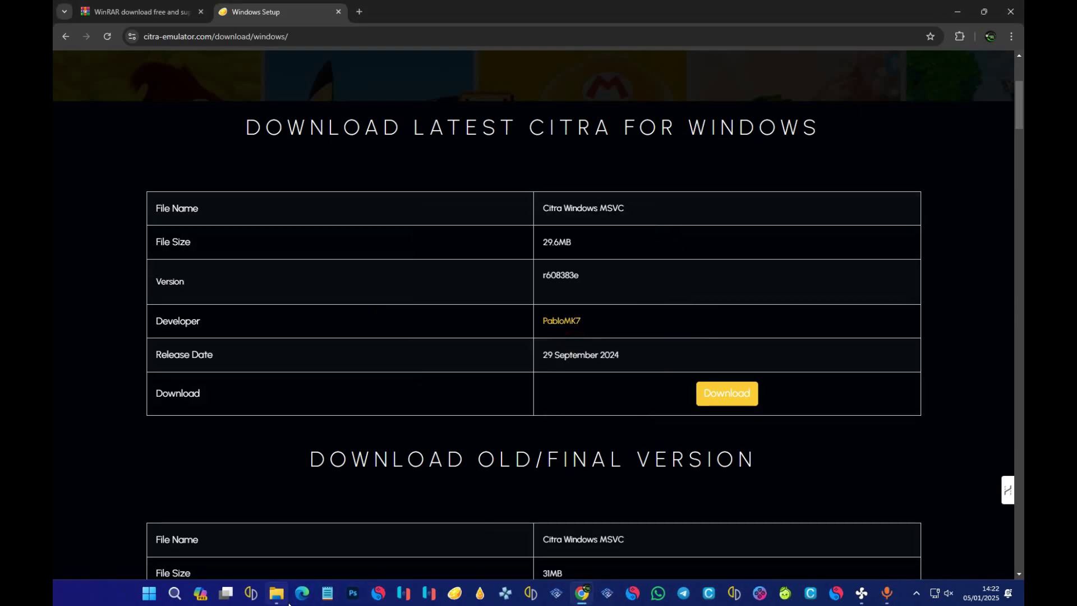
pyautogui.click(276, 593)
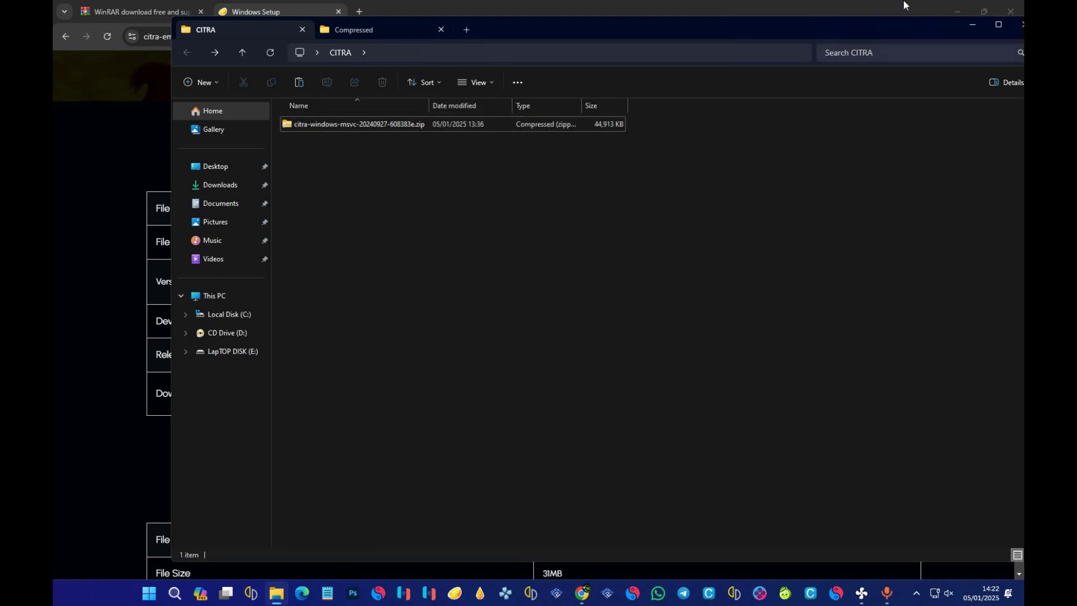
pyautogui.click(957, 12)
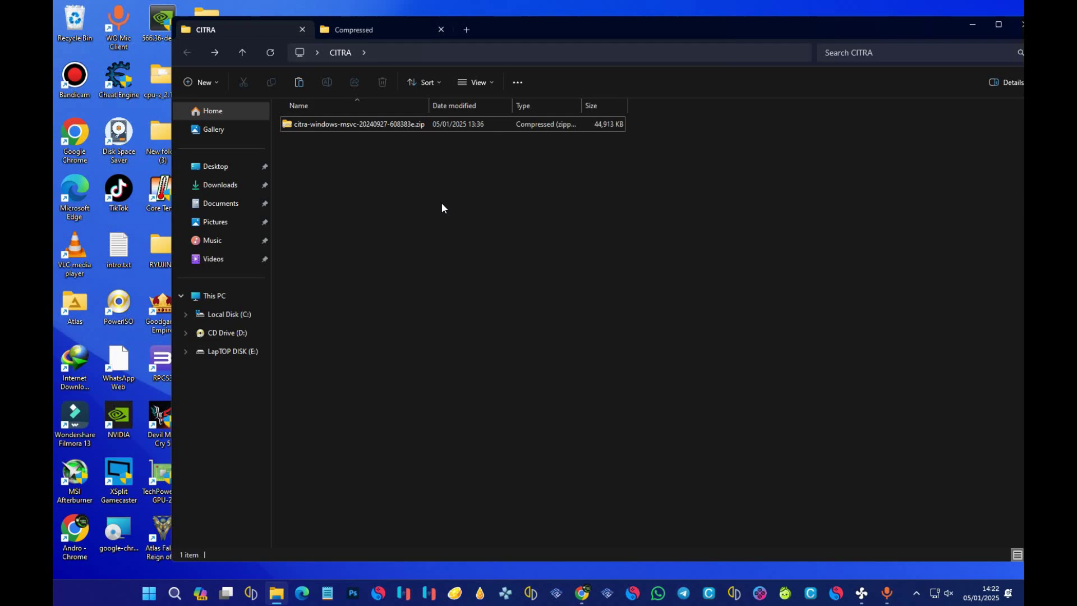
# Step: Switch to the WinRAR download page and close its install-steps overlay
pyautogui.click(584, 593)
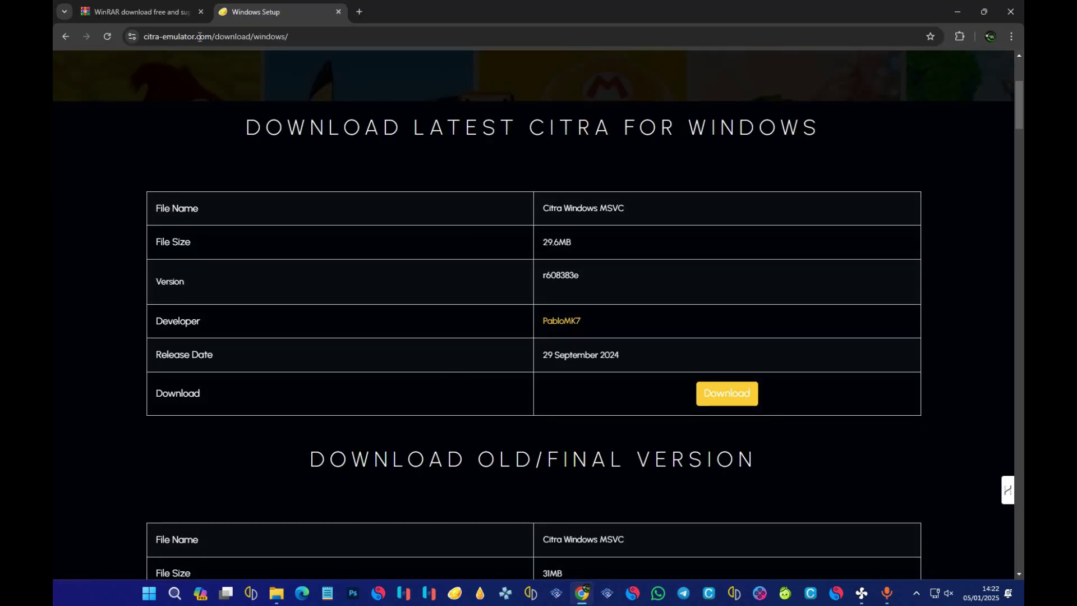
pyautogui.click(145, 10)
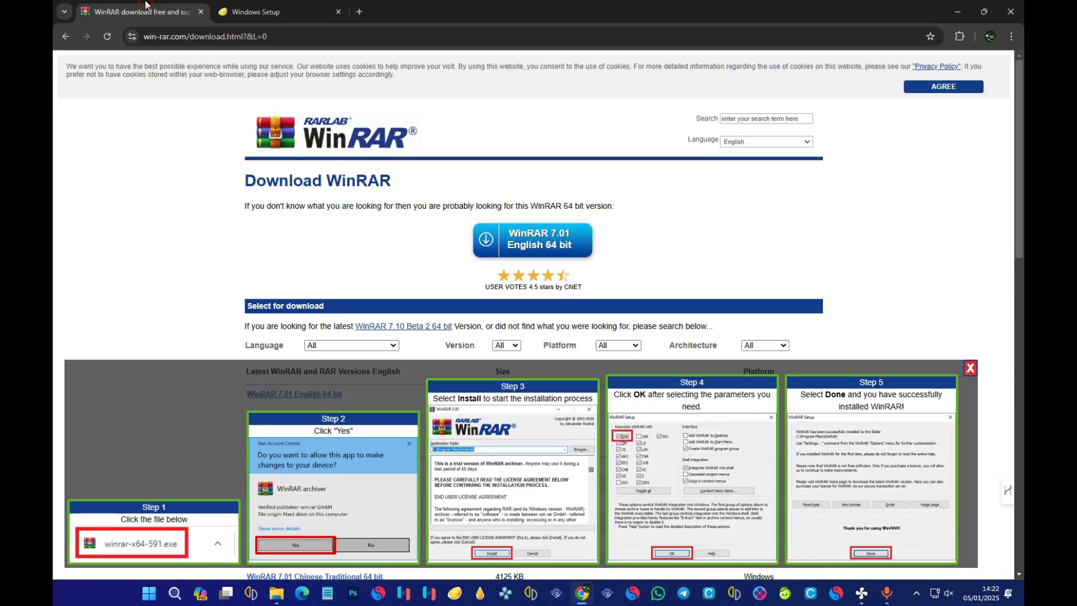
pyautogui.click(272, 33)
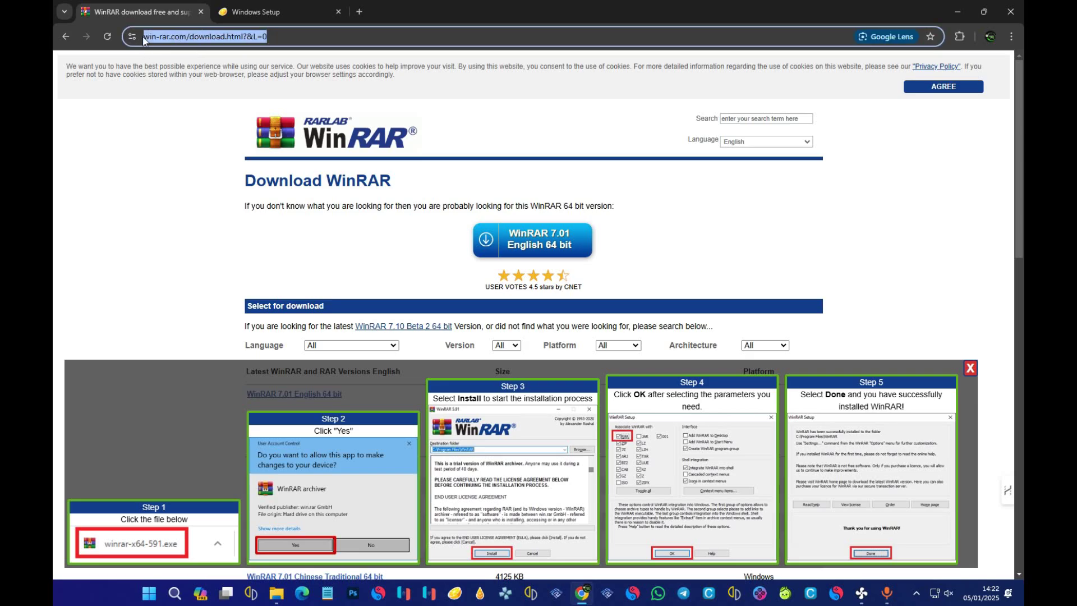
pyautogui.click(177, 114)
pyautogui.scroll(-3, 569, 251)
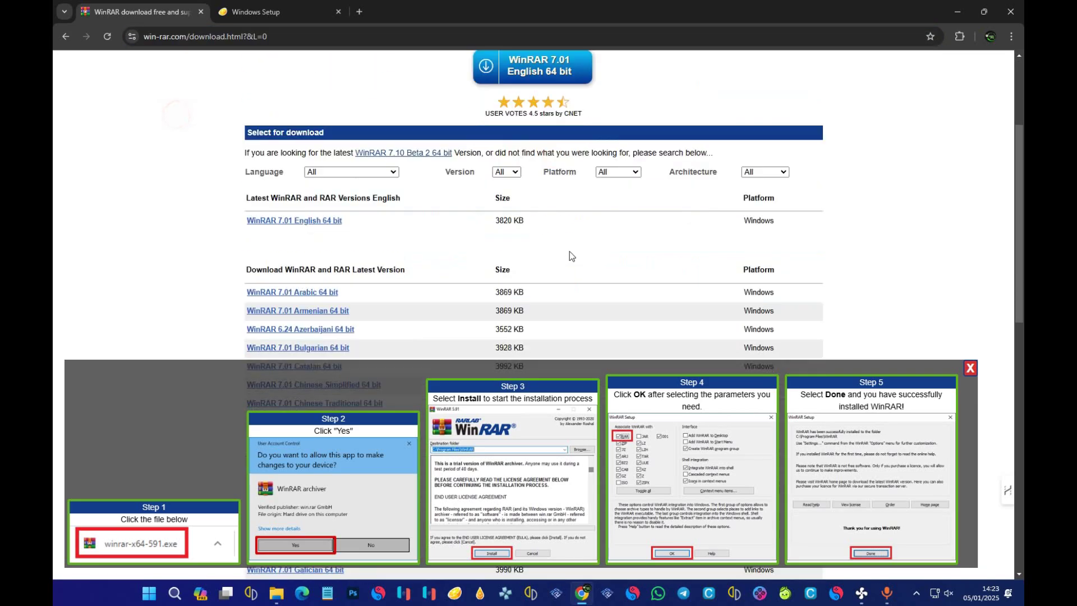
pyautogui.click(970, 368)
pyautogui.scroll(3, 625, 252)
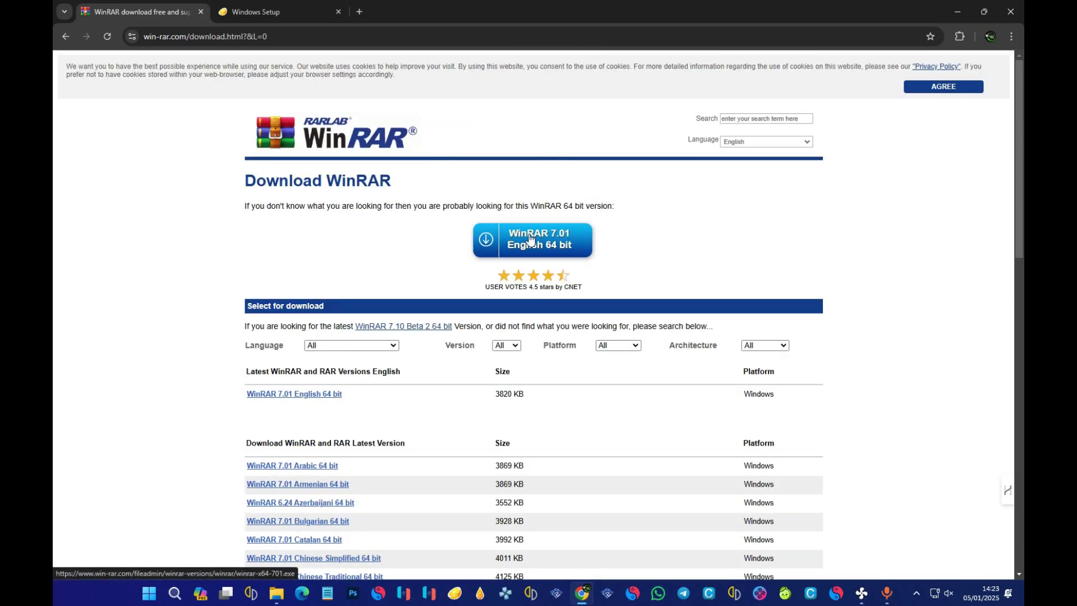
# Step: Download the WinRAR 7.01 English 64-bit installer, accepting the duplicate file
pyautogui.click(485, 239)
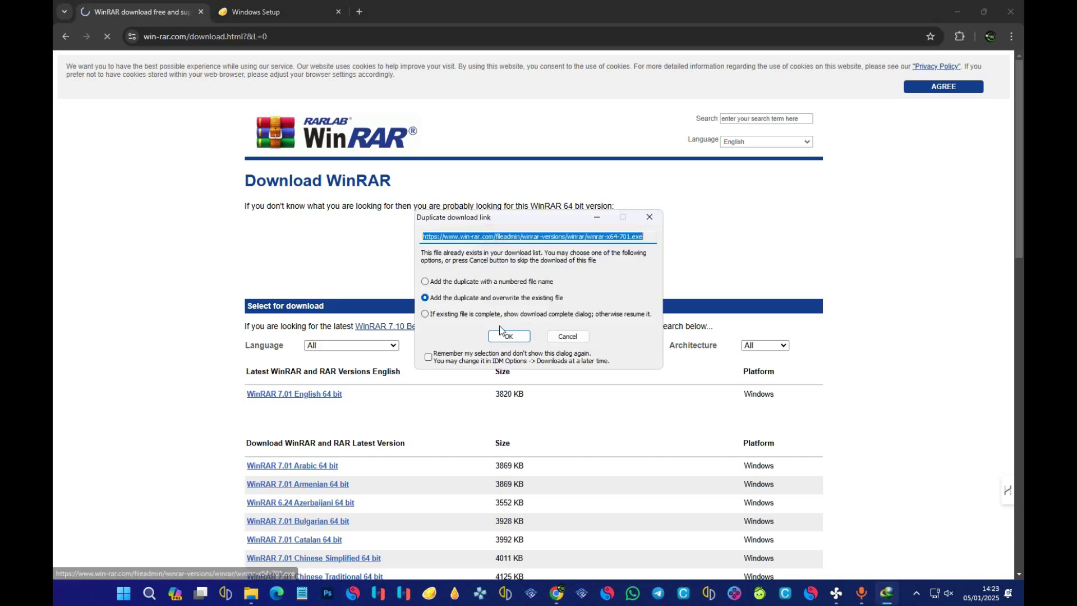
pyautogui.click(504, 334)
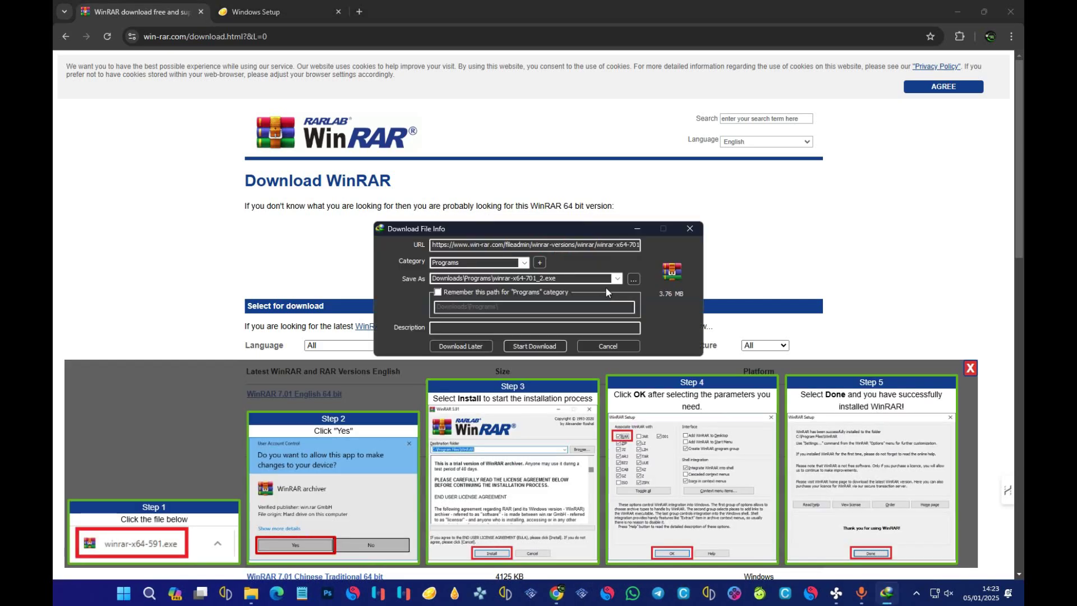
pyautogui.click(530, 344)
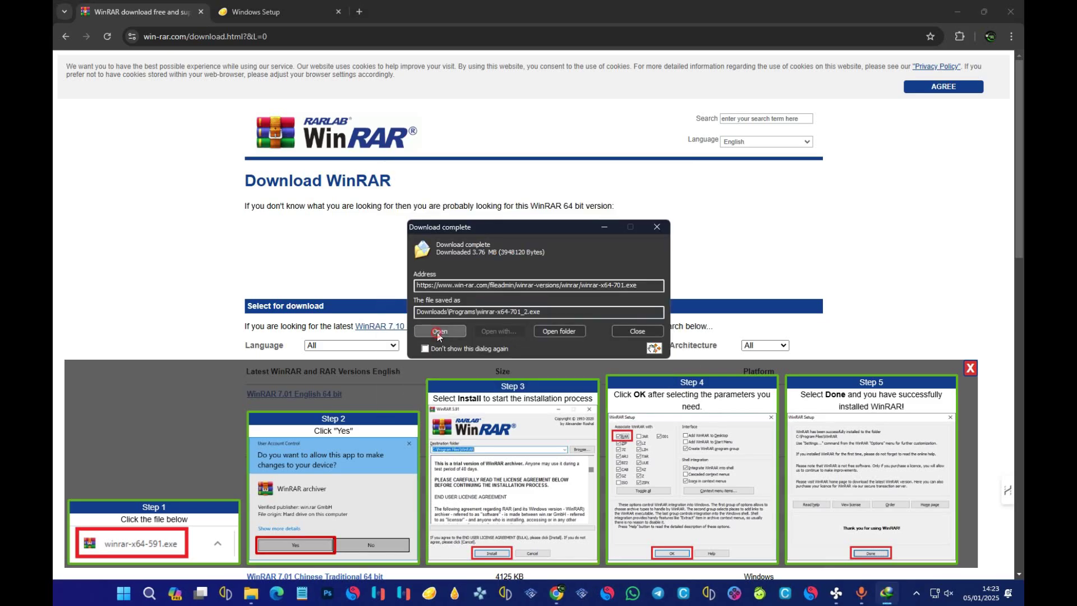
# Step: Install WinRAR 7.01 into C:\Program Files\WinRAR with the default setup options
pyautogui.click(438, 331)
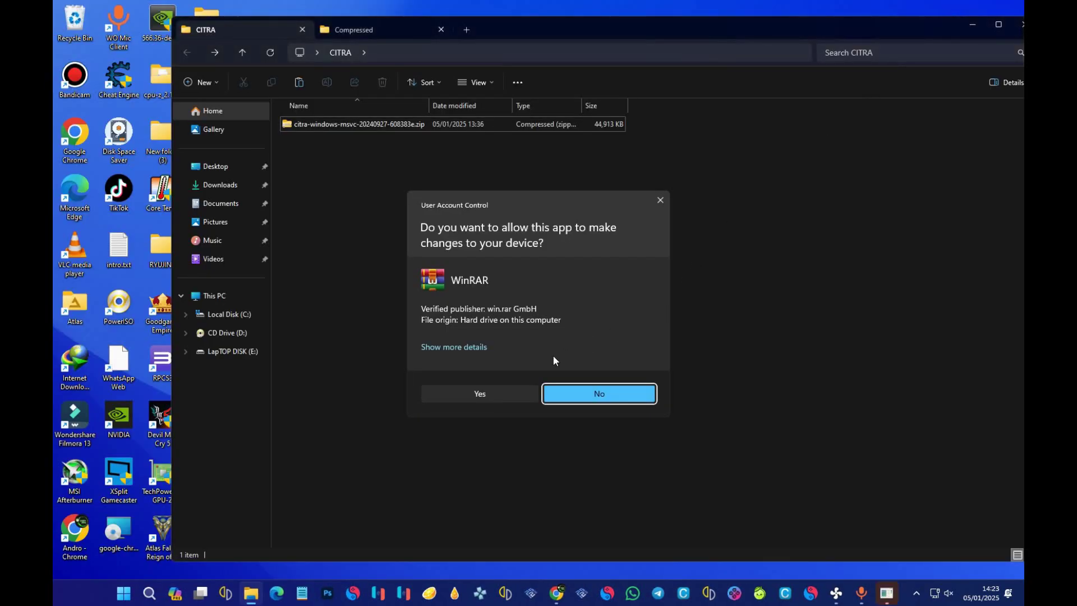
pyautogui.click(459, 395)
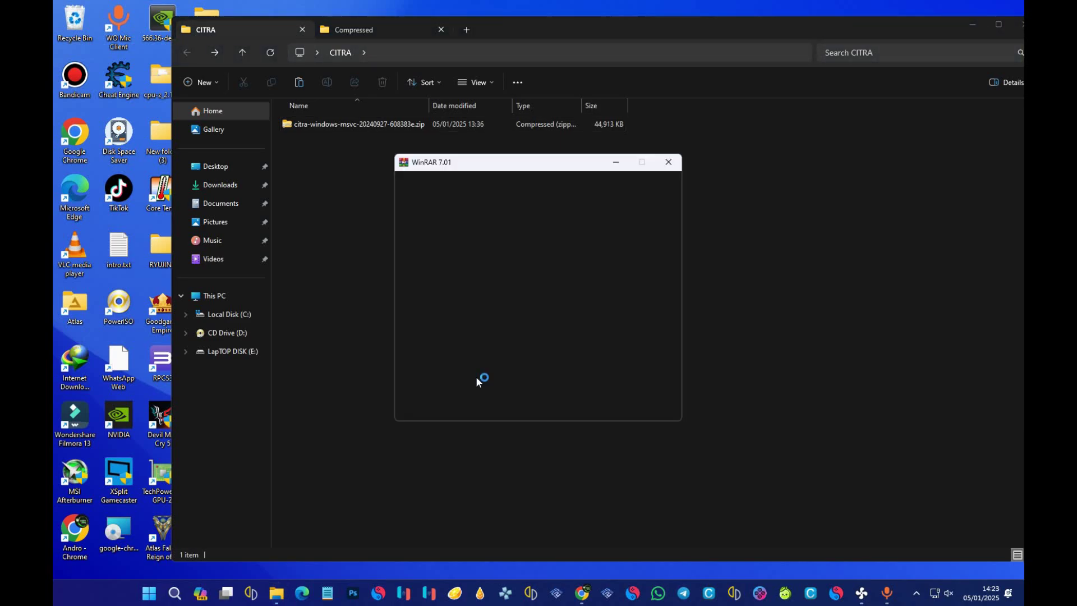
pyautogui.click(503, 410)
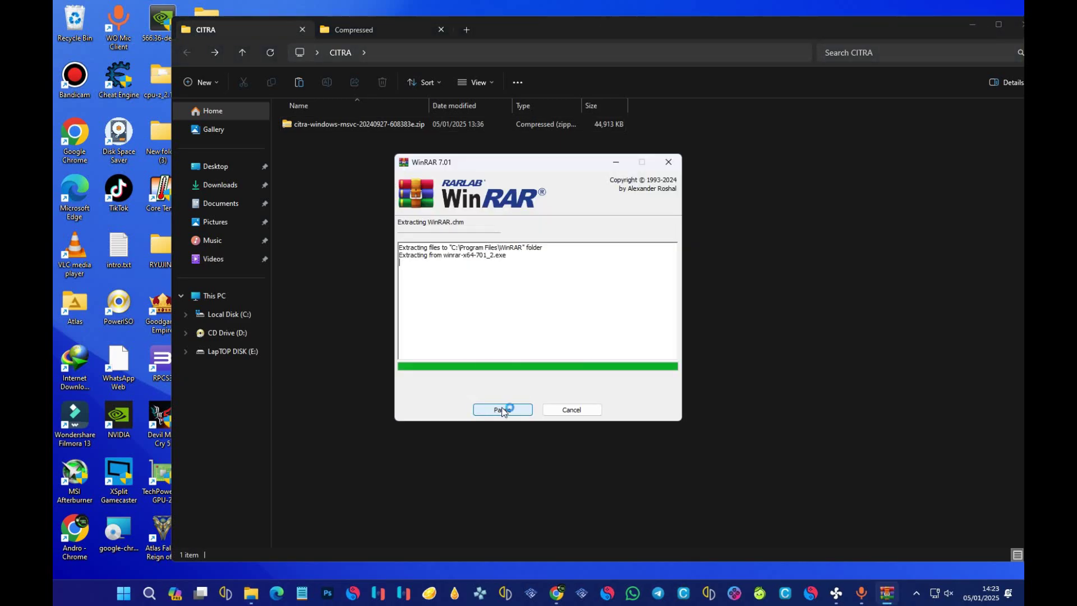
pyautogui.click(503, 407)
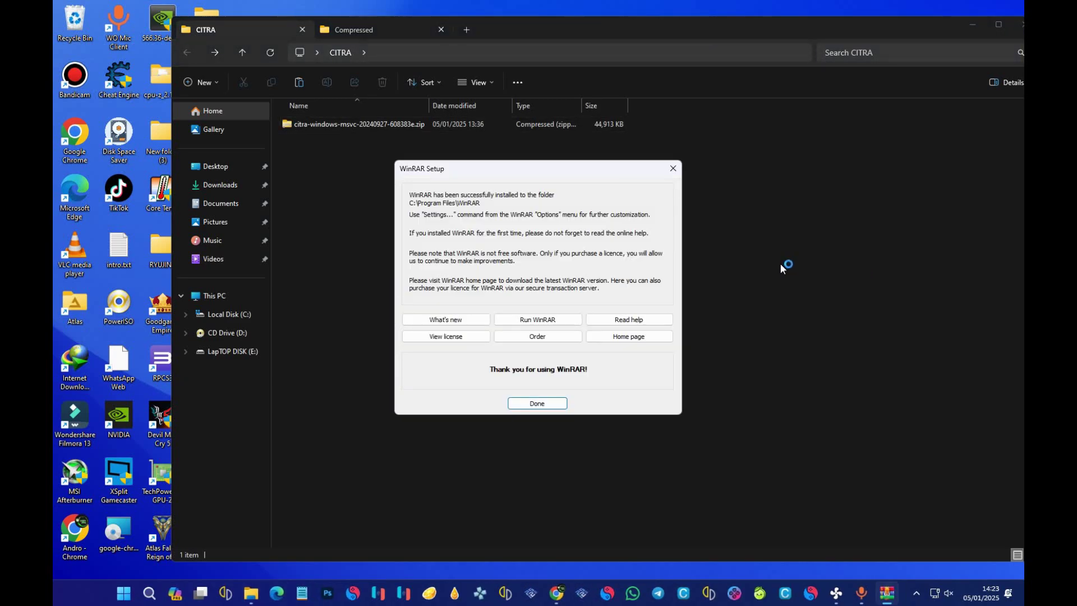
pyautogui.click(537, 403)
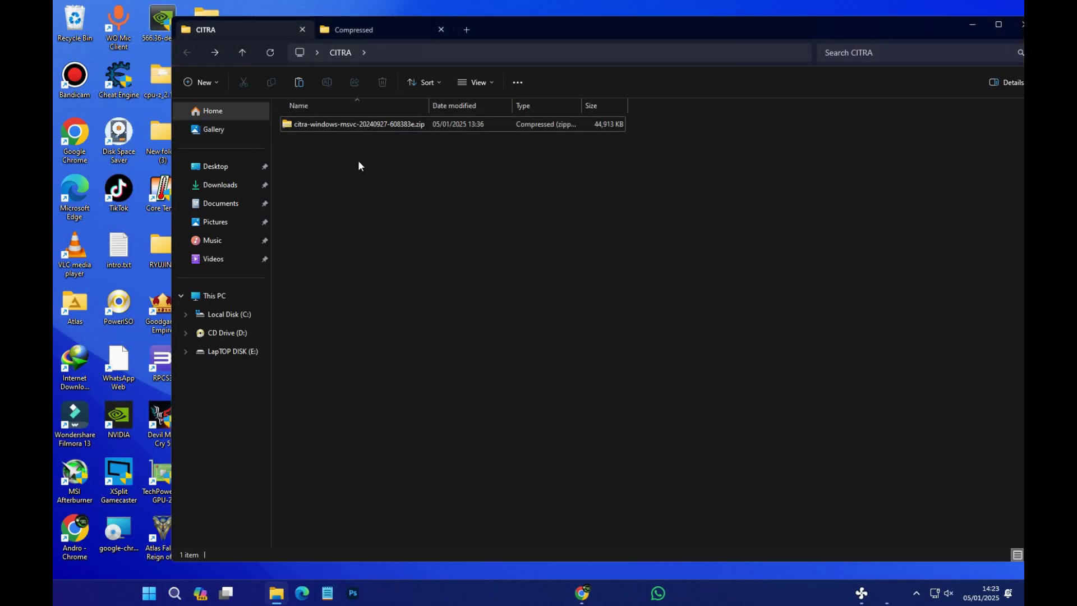
pyautogui.click(362, 128)
pyautogui.rightClick(363, 128)
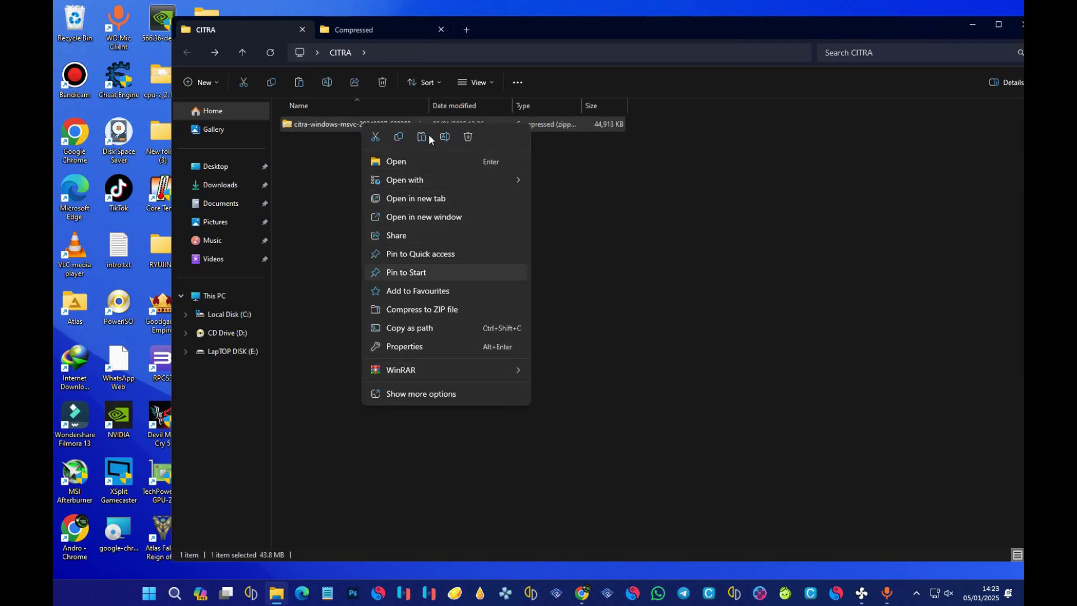
pyautogui.moveTo(394, 373)
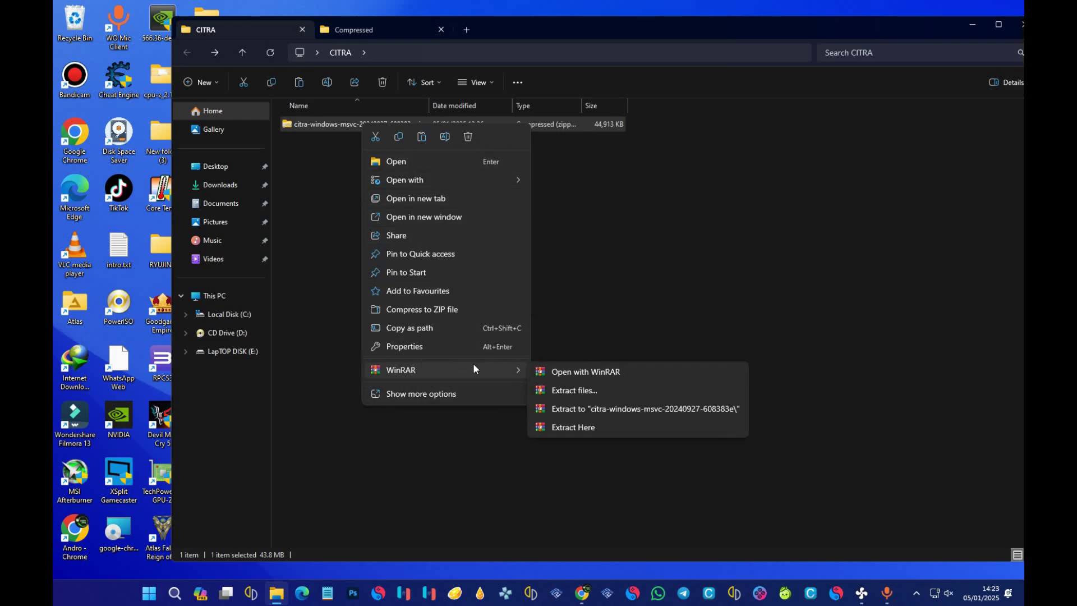
pyautogui.click(628, 264)
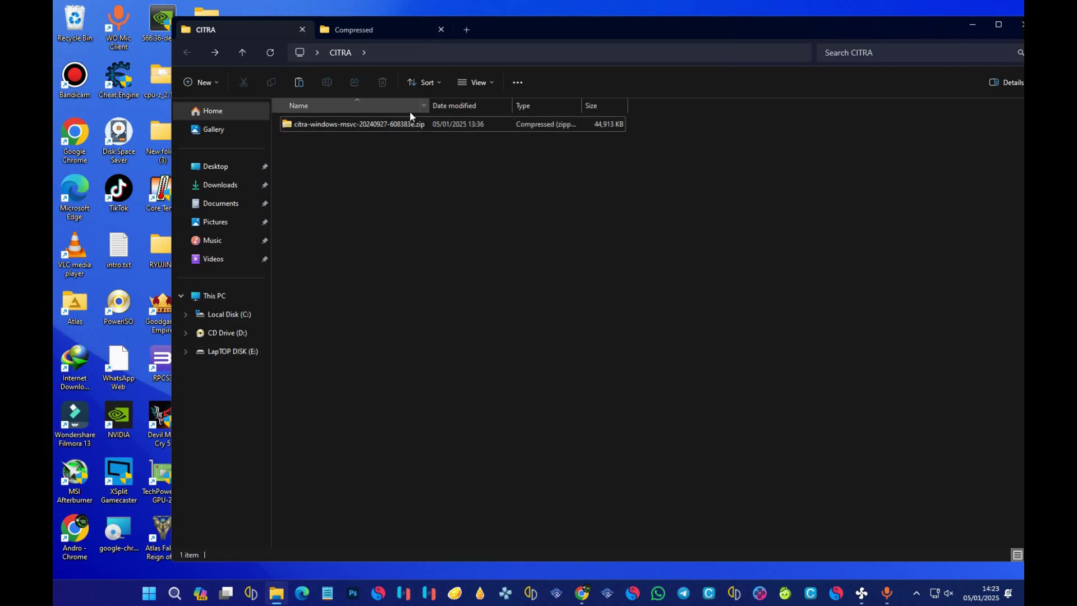
pyautogui.rightClick(384, 124)
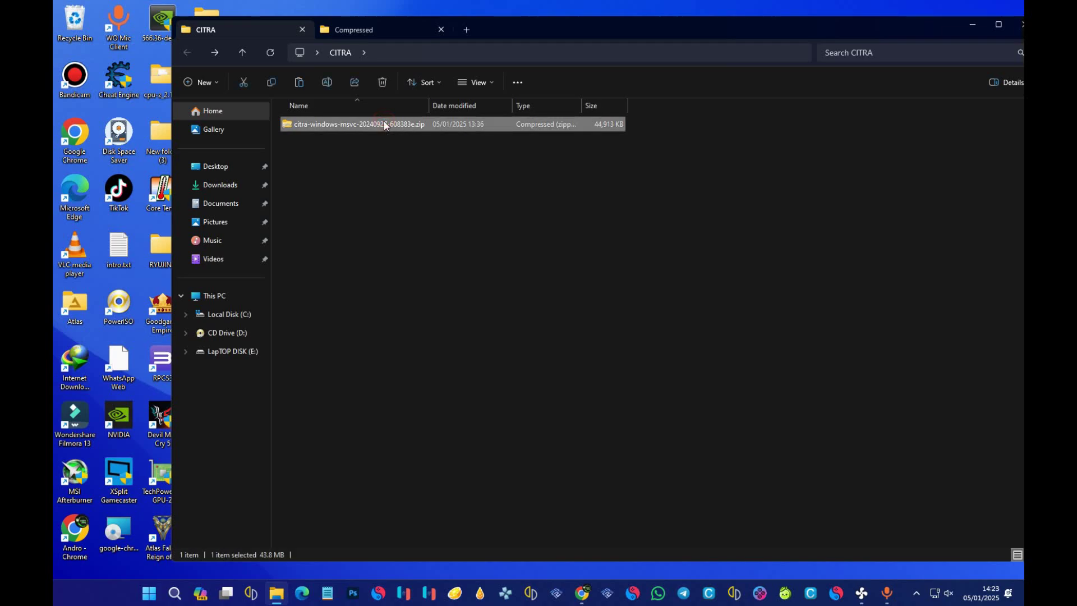
pyautogui.moveTo(470, 369)
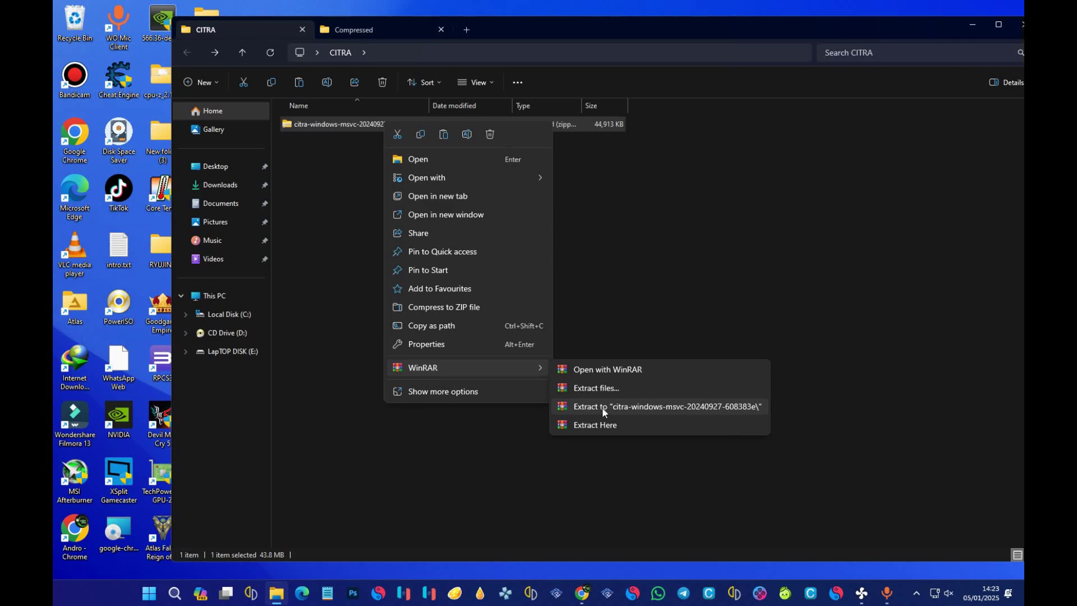
pyautogui.click(631, 404)
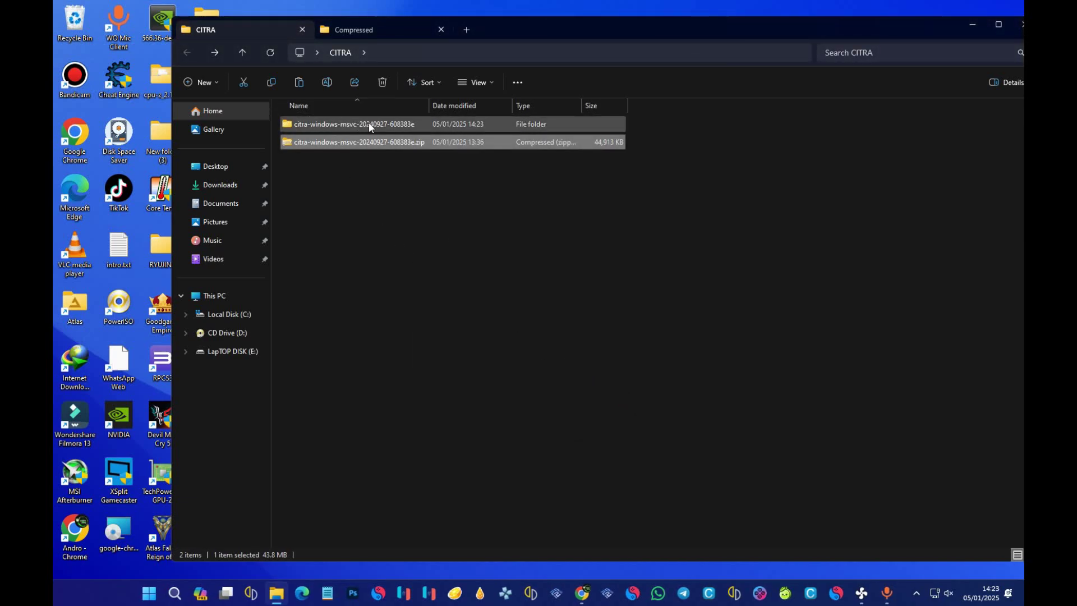
pyautogui.doubleClick(359, 125)
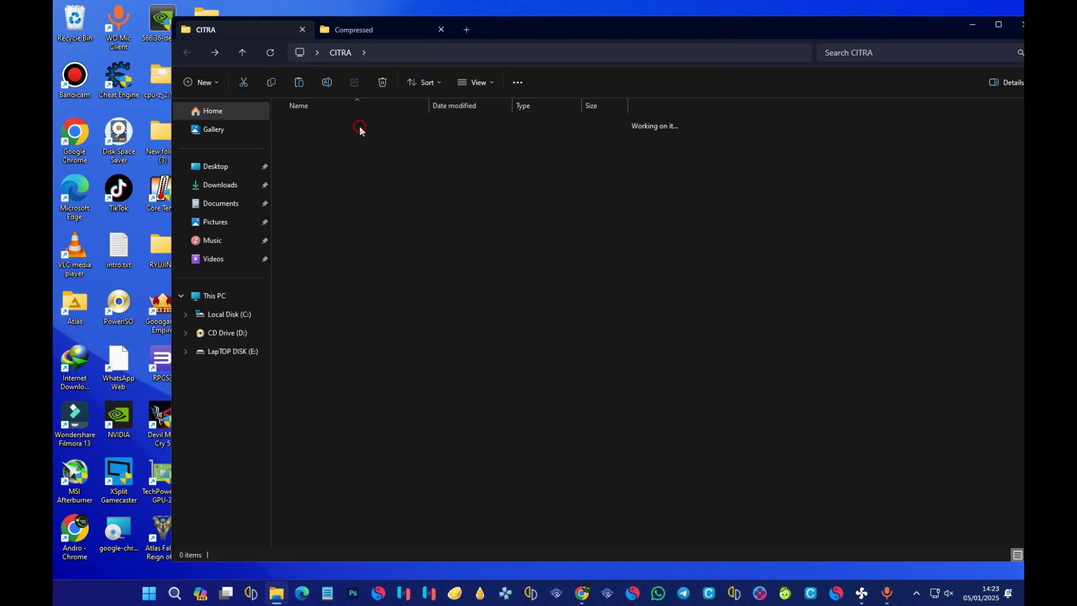
pyautogui.doubleClick(359, 125)
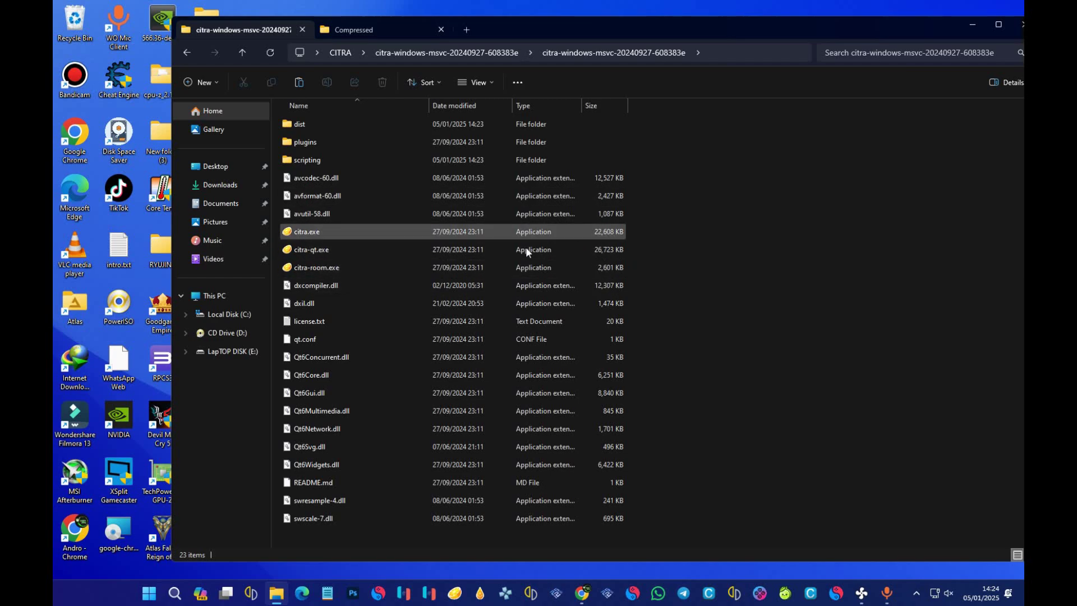
pyautogui.click(315, 250)
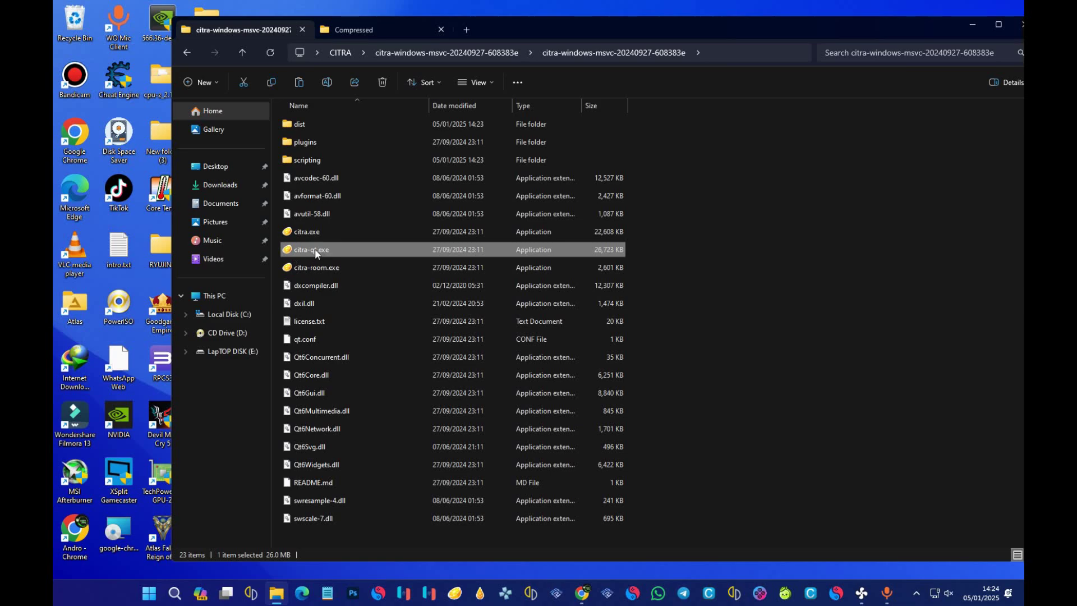
pyautogui.doubleClick(321, 252)
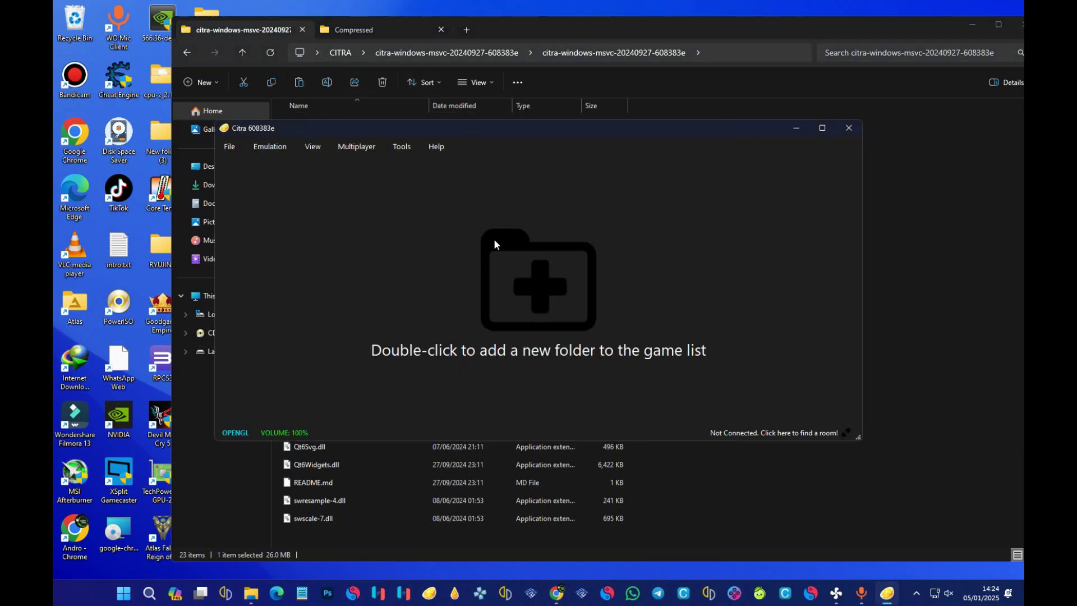
# Step: Bring Citra in front of File Explorer, enlarging and repositioning its window
pyautogui.click(972, 24)
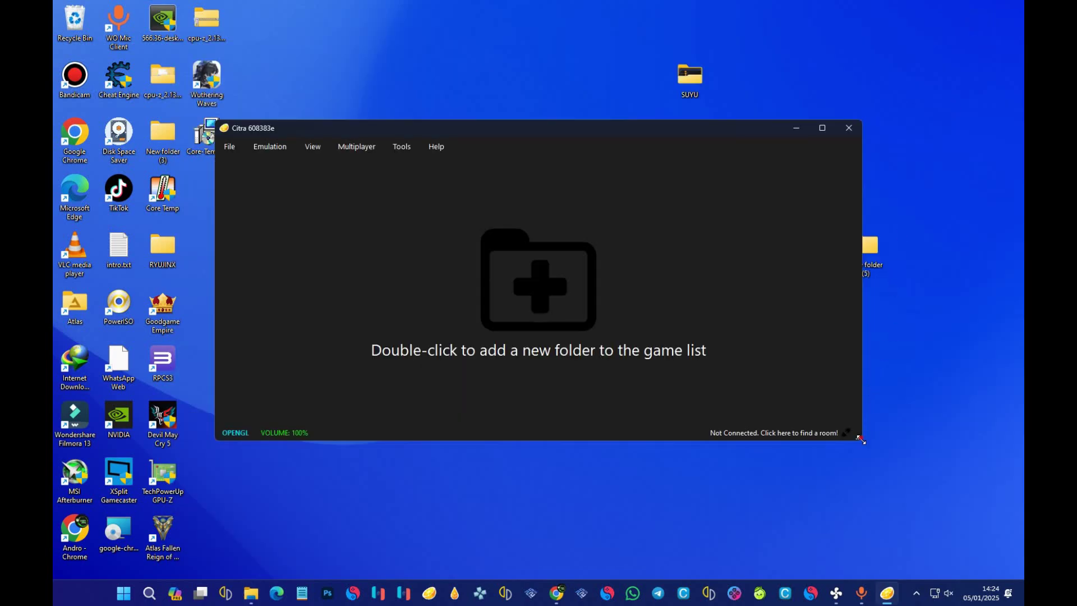
pyautogui.moveTo(861, 440); pyautogui.dragTo(998, 552)
pyautogui.moveTo(595, 123); pyautogui.dragTo(526, 33)
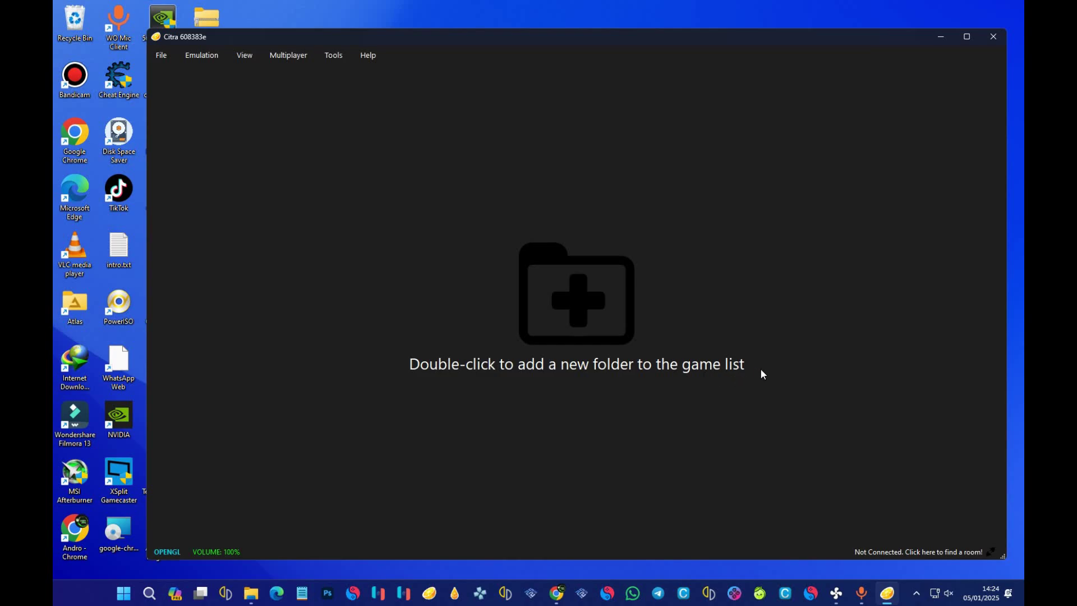
# Step: Start adding a game folder and browse to LapTOP DISK (E:)\CITRA\ROM
pyautogui.doubleClick(584, 310)
pyautogui.click(196, 347)
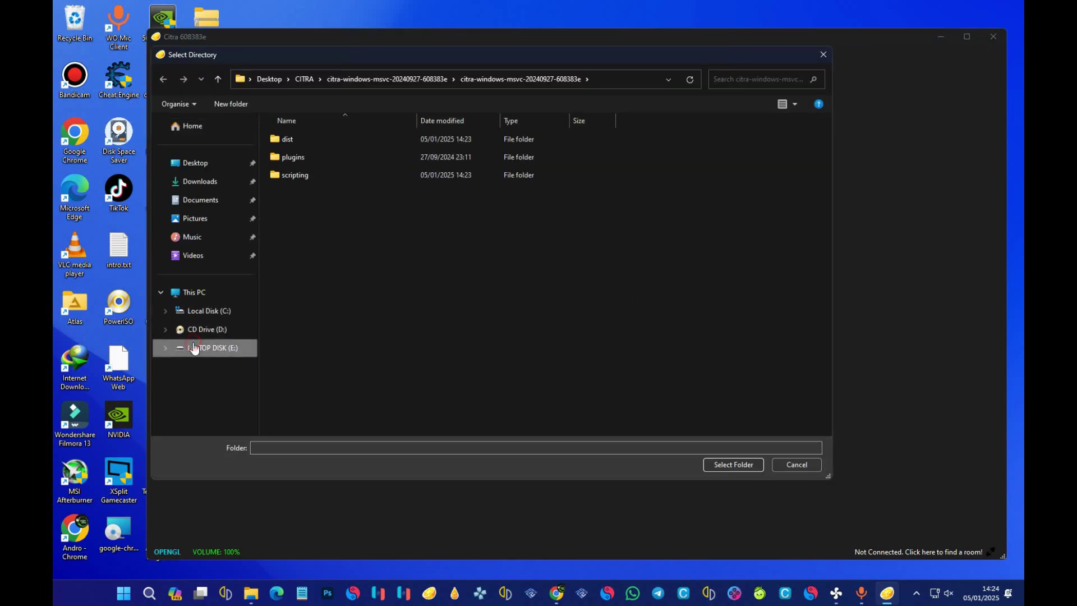
pyautogui.scroll(-1, 291, 263)
pyautogui.scroll(1, 290, 264)
pyautogui.click(298, 174)
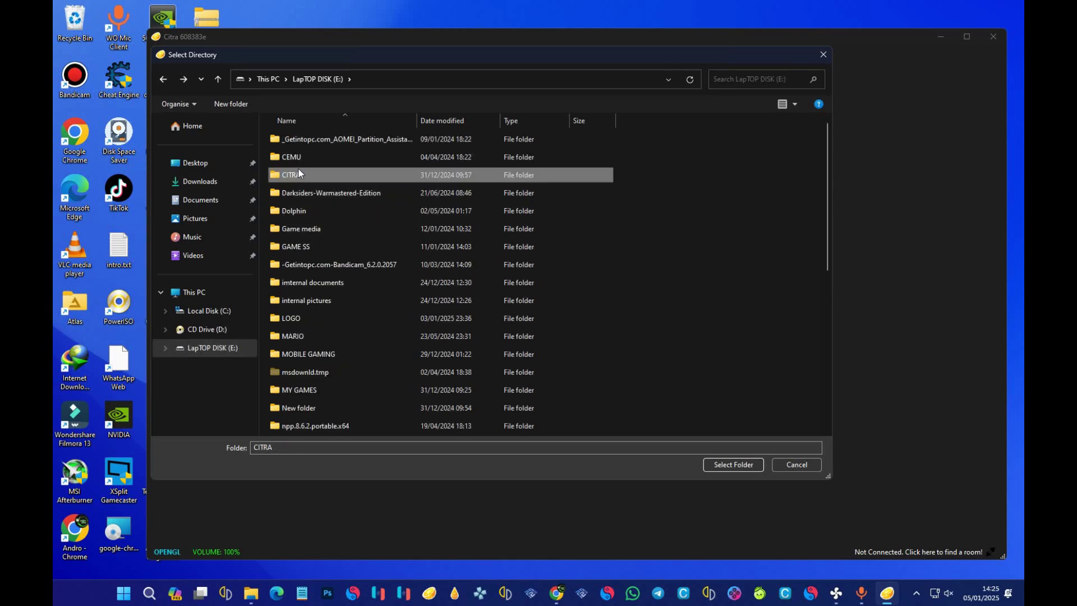
pyautogui.doubleClick(318, 176)
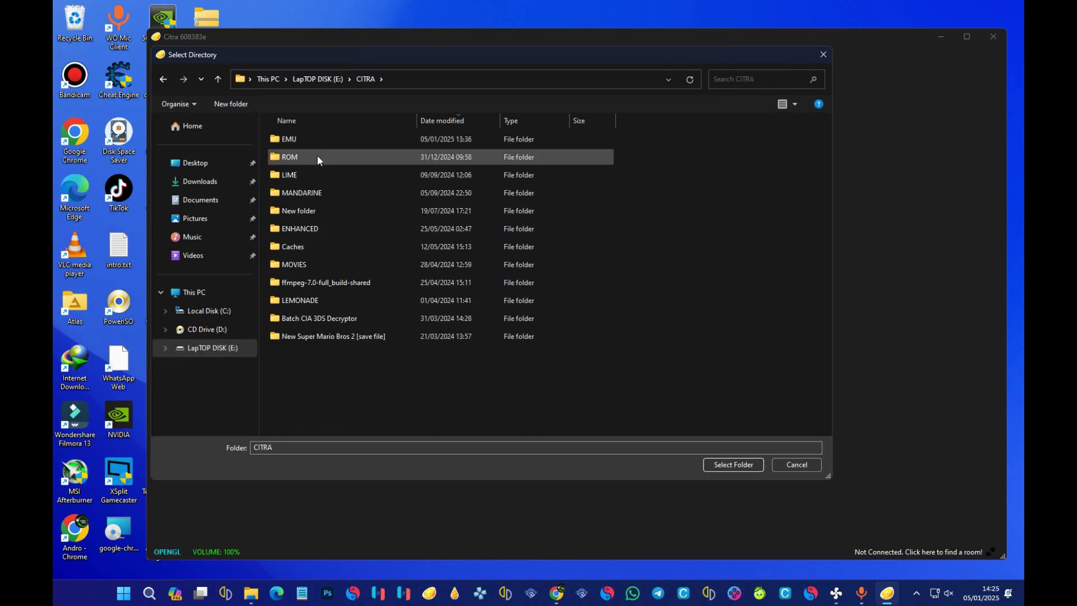
pyautogui.doubleClick(317, 156)
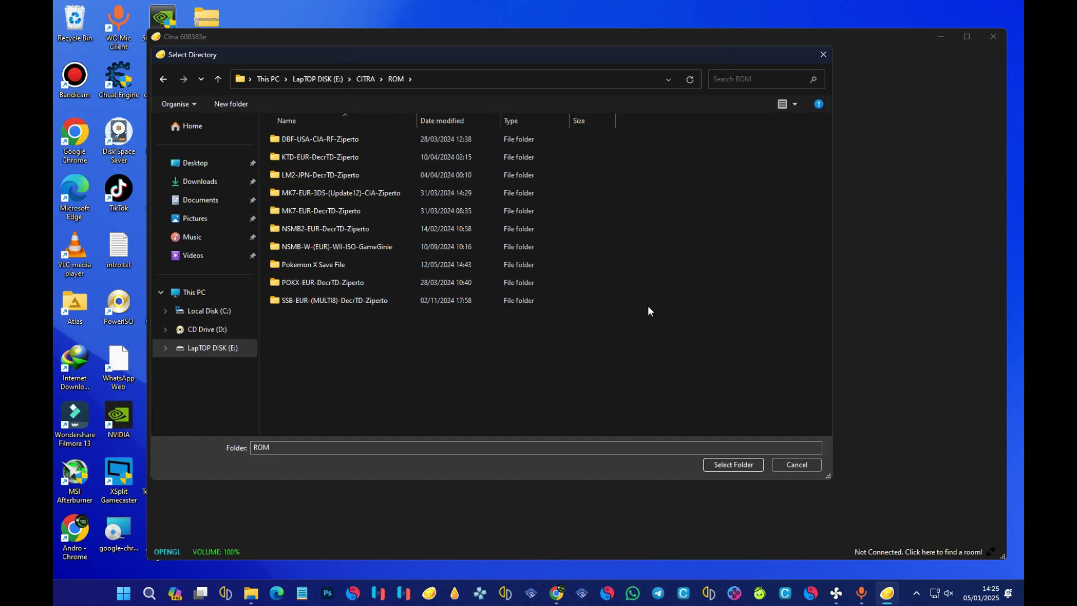
# Step: Add E:/CITRA/ROM as a game folder with Scan Subfolders enabled, listing 10 games
pyautogui.click(737, 466)
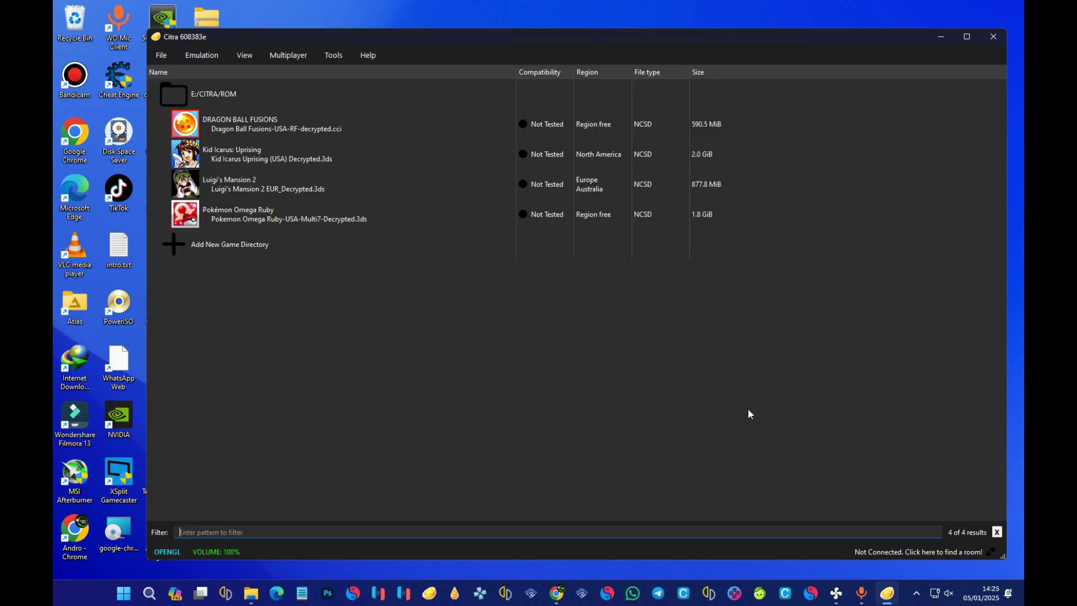
pyautogui.rightClick(220, 93)
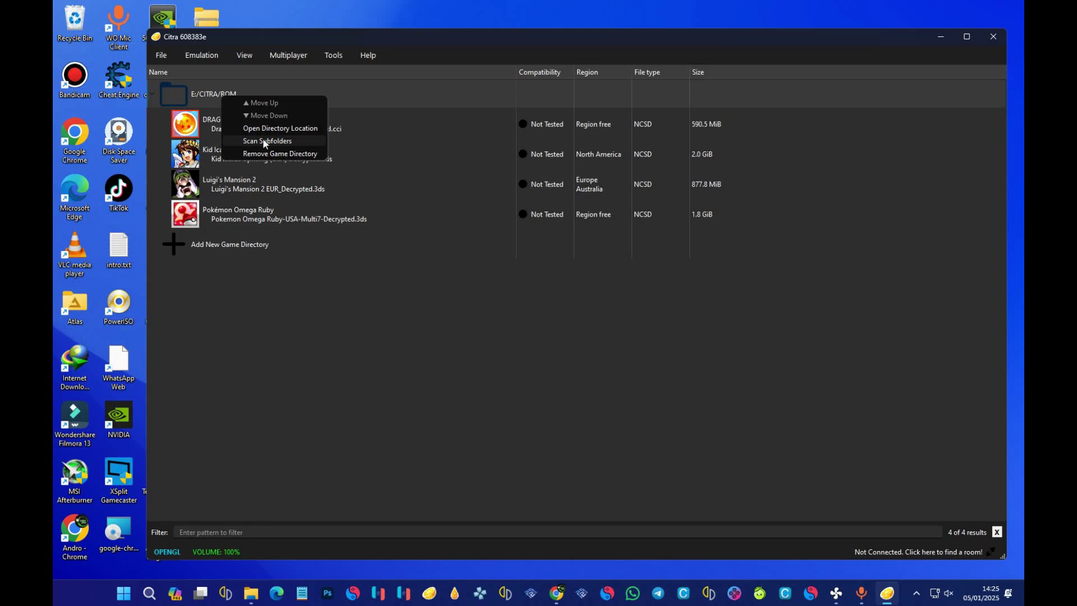
pyautogui.click(227, 141)
pyautogui.rightClick(228, 105)
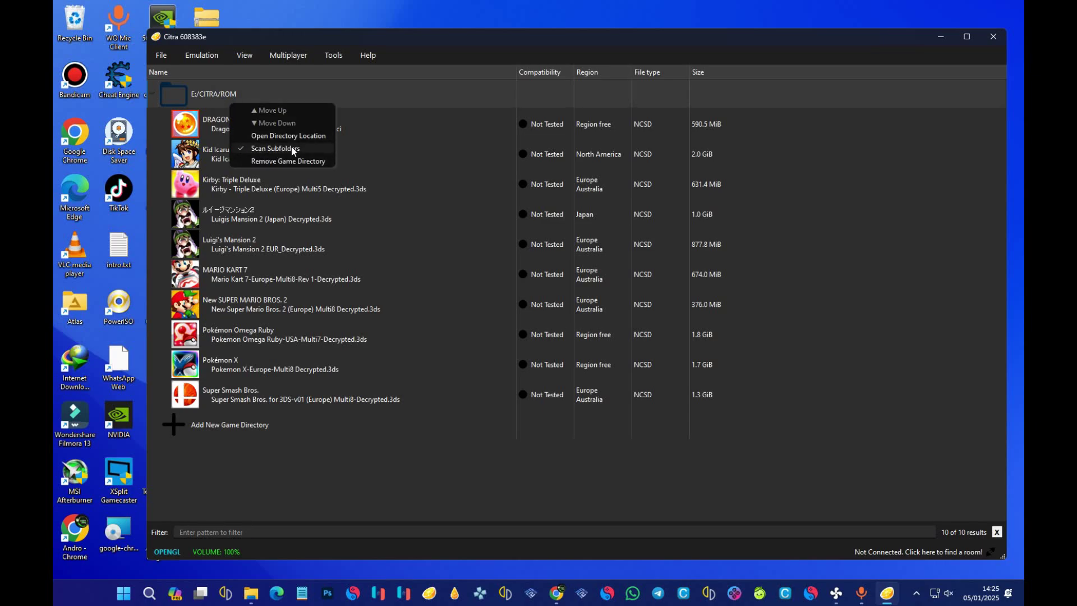
pyautogui.click(278, 448)
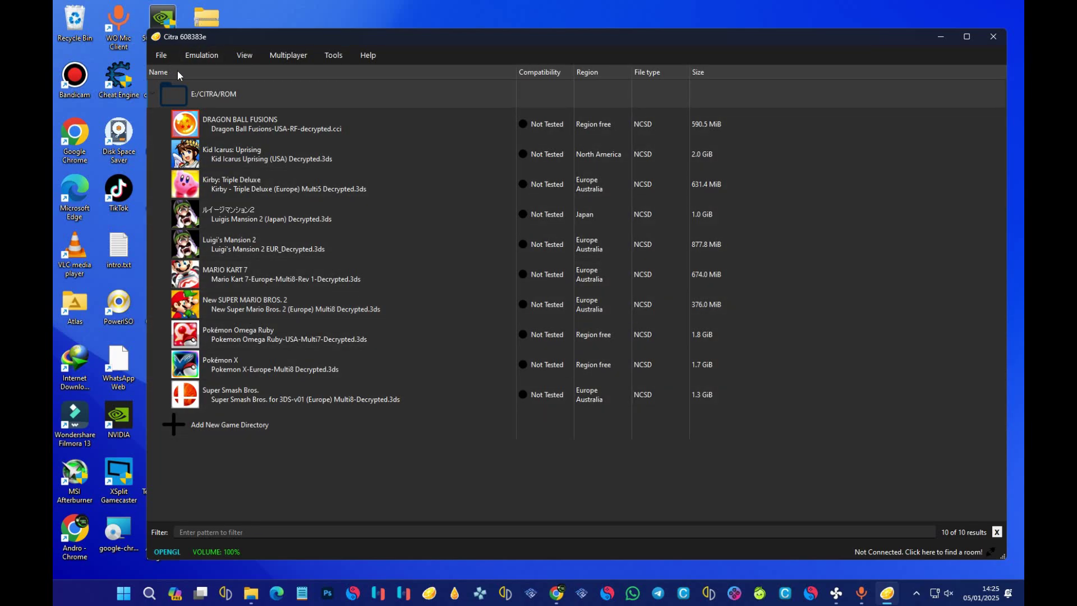
# Step: Open Emulation > Configure and review the interface themes, keeping Light
pyautogui.click(203, 54)
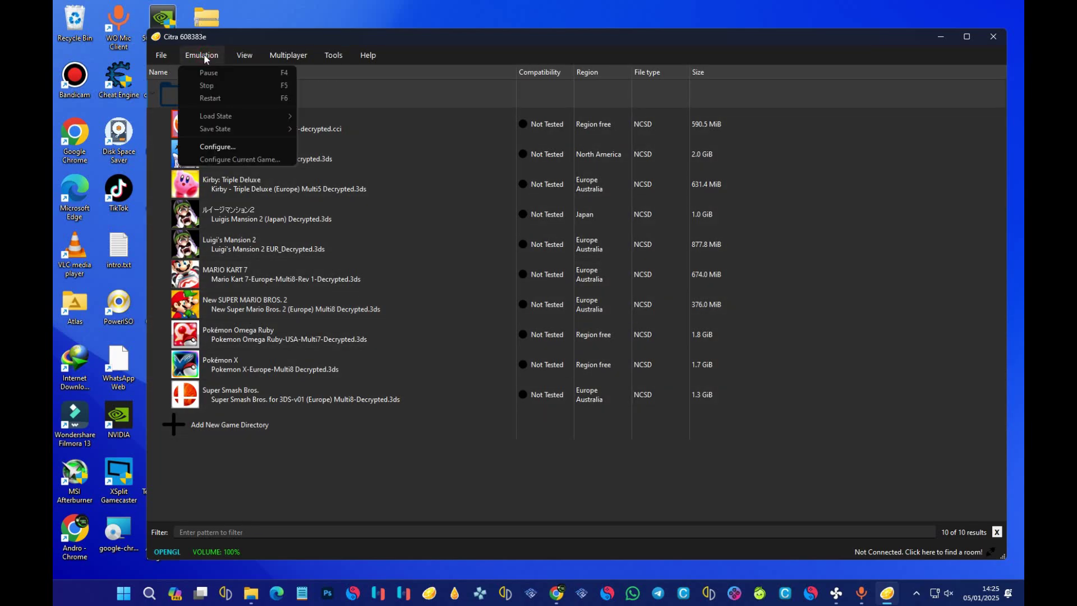
pyautogui.click(218, 148)
pyautogui.moveTo(472, 84); pyautogui.dragTo(365, 74)
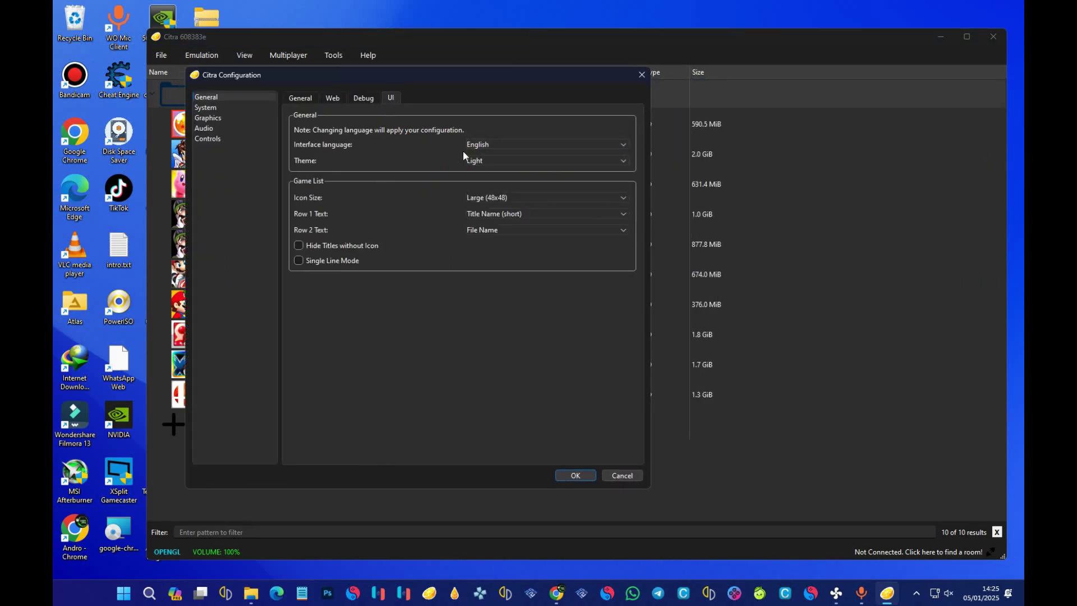
pyautogui.click(502, 159)
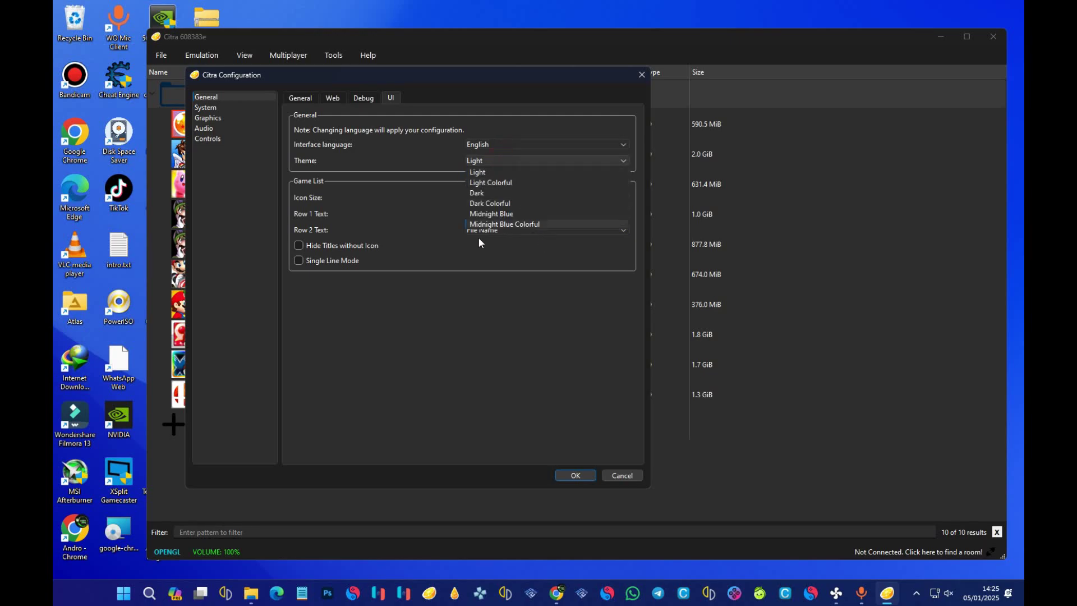
pyautogui.click(485, 321)
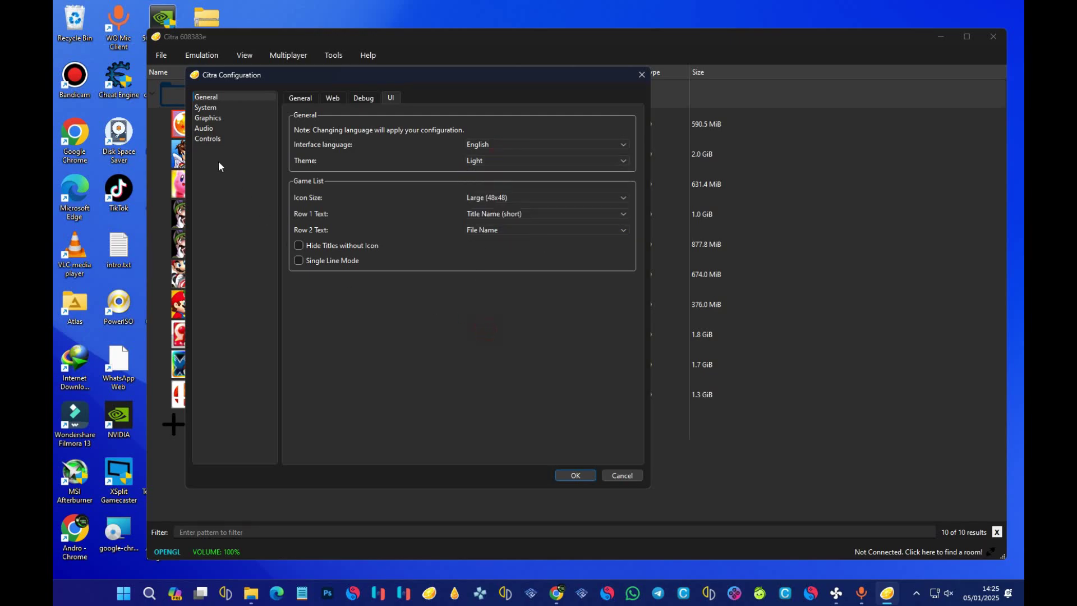
# Step: Set the Graphics internal resolution to 5x Native (2000x1200)
pyautogui.click(209, 119)
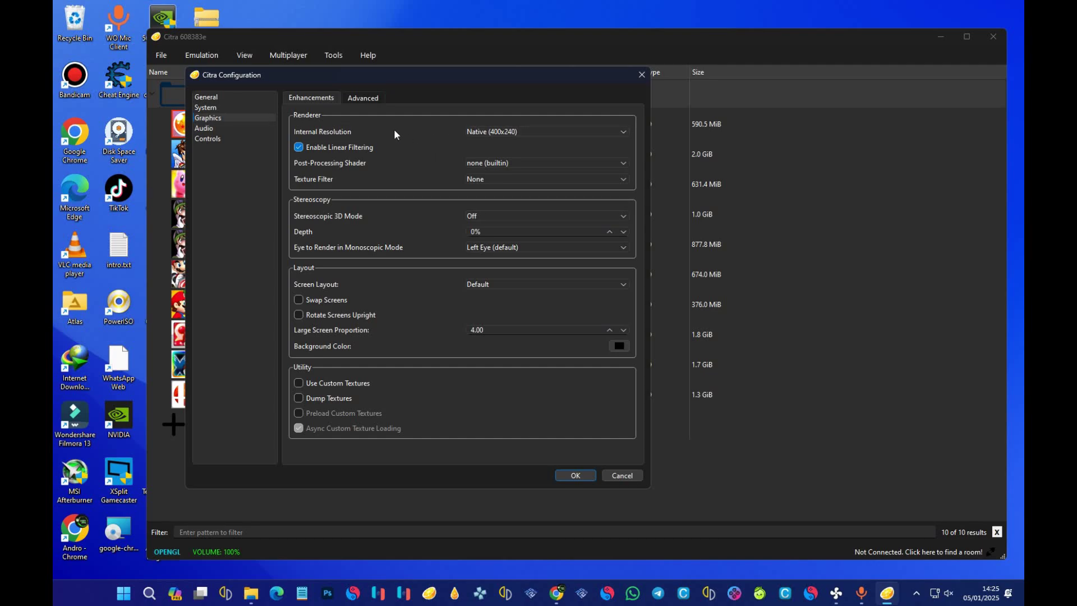
pyautogui.click(526, 135)
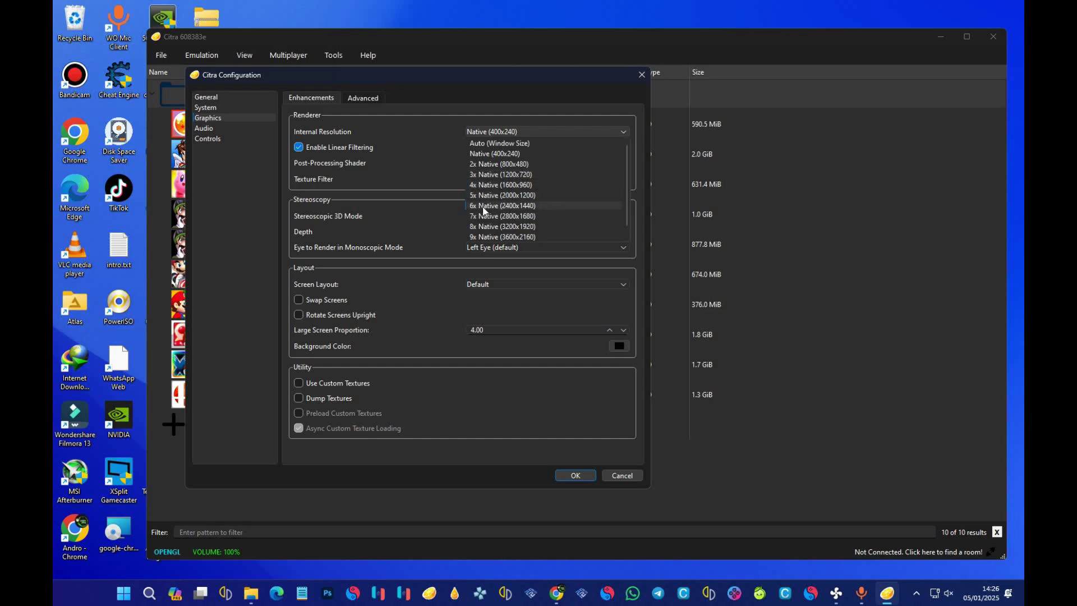
pyautogui.click(508, 196)
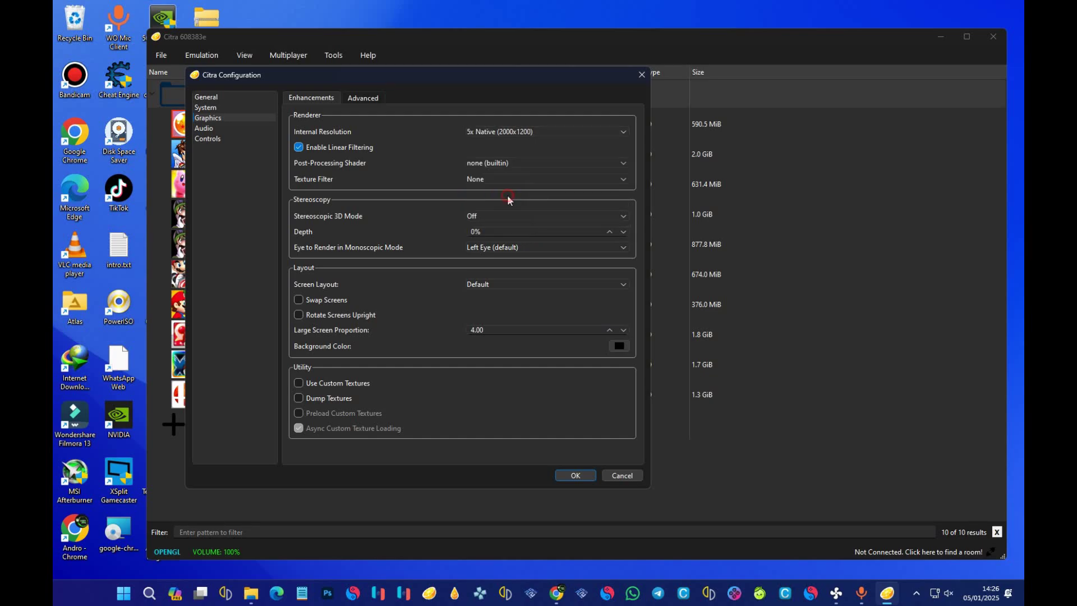
# Step: On the Advanced graphics settings, select Vulkan with the NVIDIA GeForce GTX 1070 Ti, then save
pyautogui.click(365, 100)
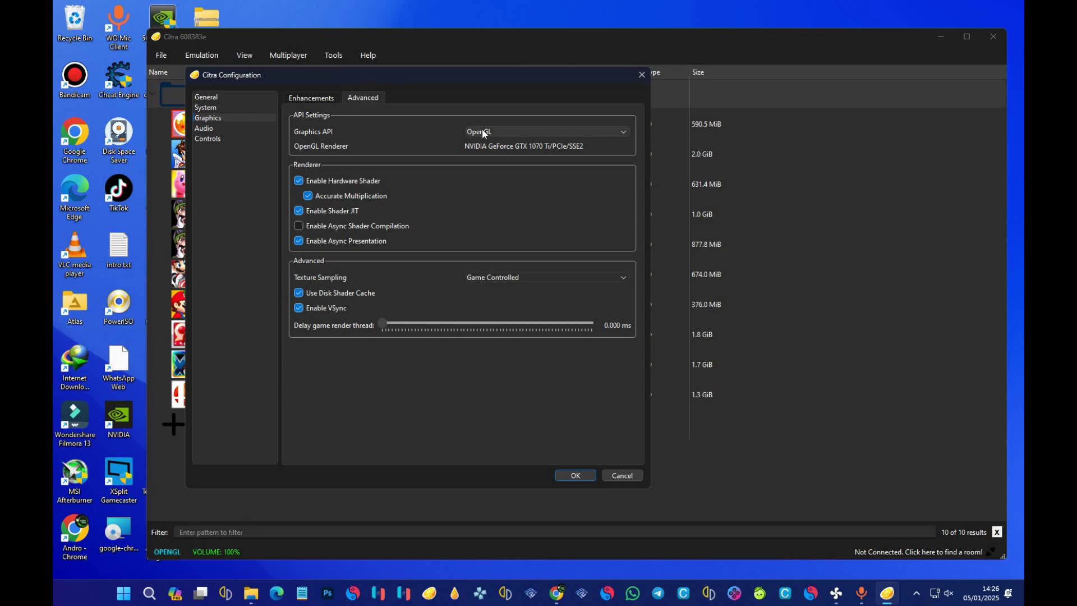
pyautogui.click(497, 133)
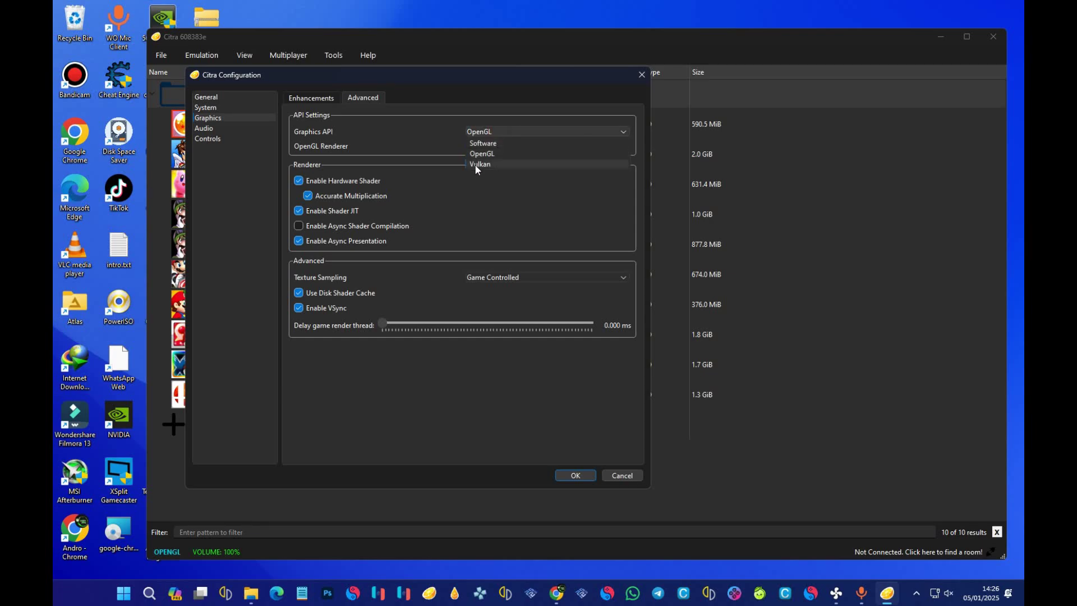
pyautogui.click(500, 163)
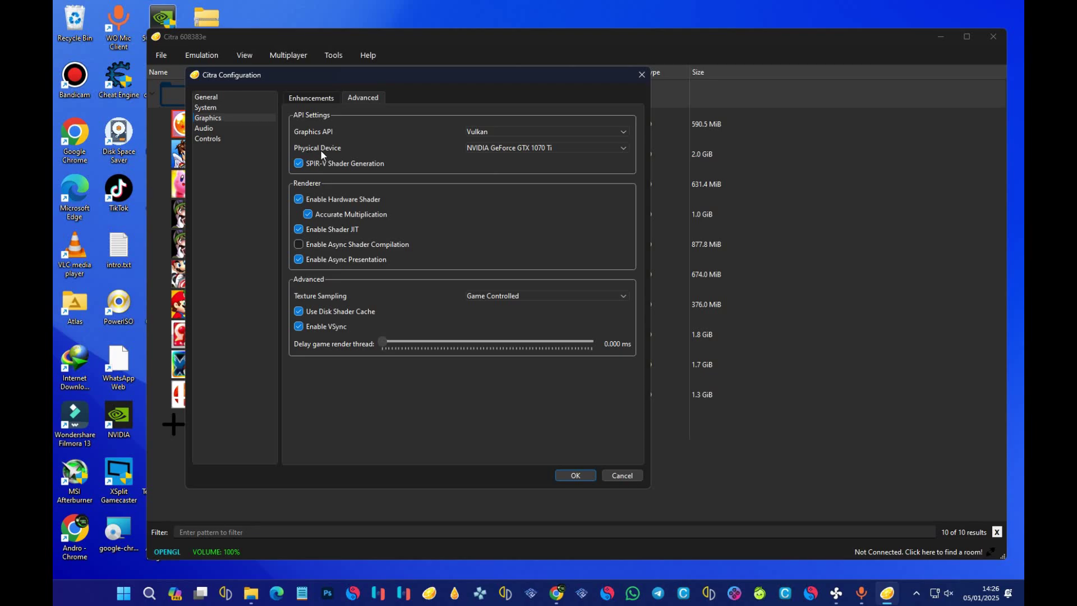
pyautogui.click(511, 149)
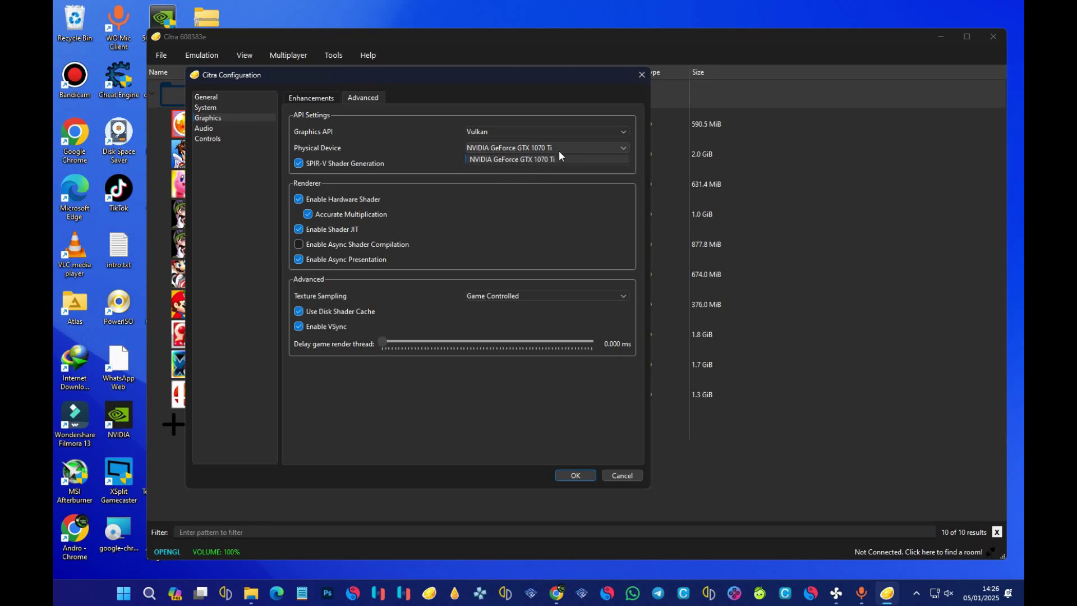
pyautogui.click(542, 158)
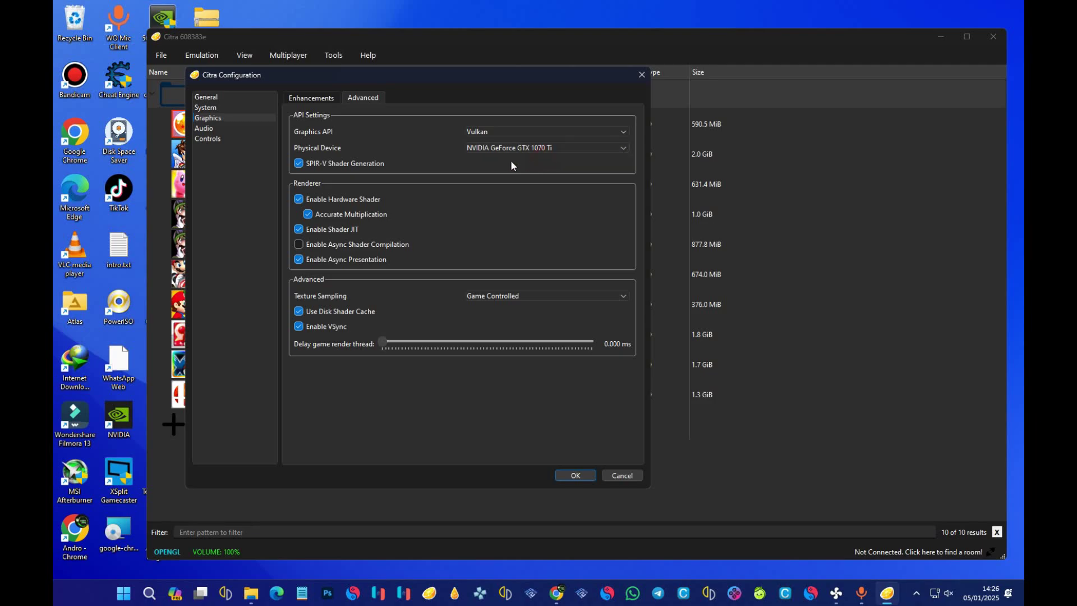
pyautogui.click(573, 475)
# Step: Reopen Emulation > Configure and run Auto Map on the Controls page for the joystick
pyautogui.click(207, 57)
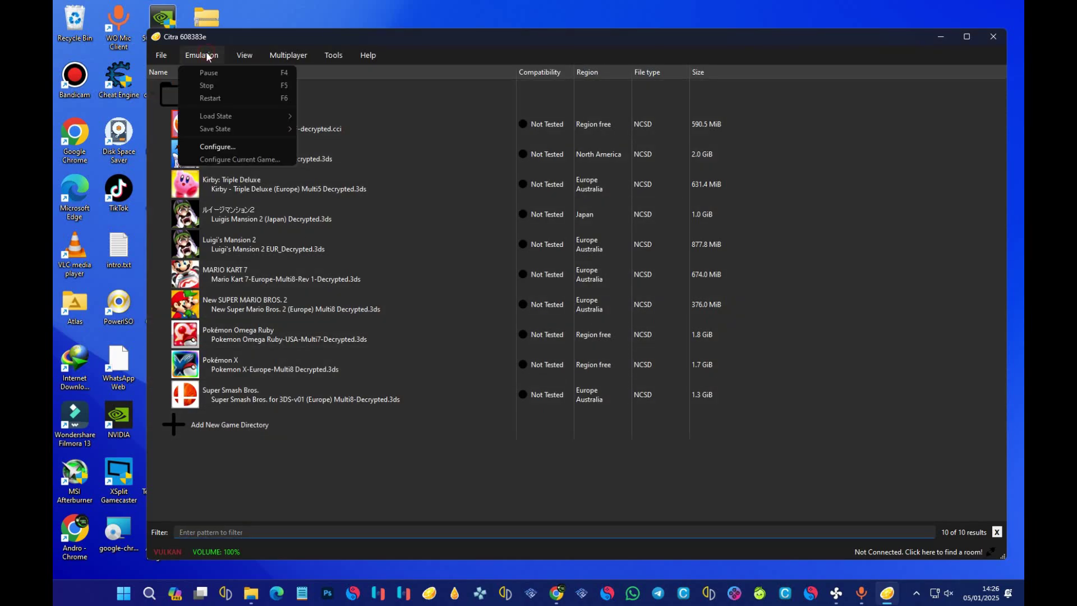
pyautogui.click(222, 148)
pyautogui.moveTo(391, 261); pyautogui.dragTo(167, 233)
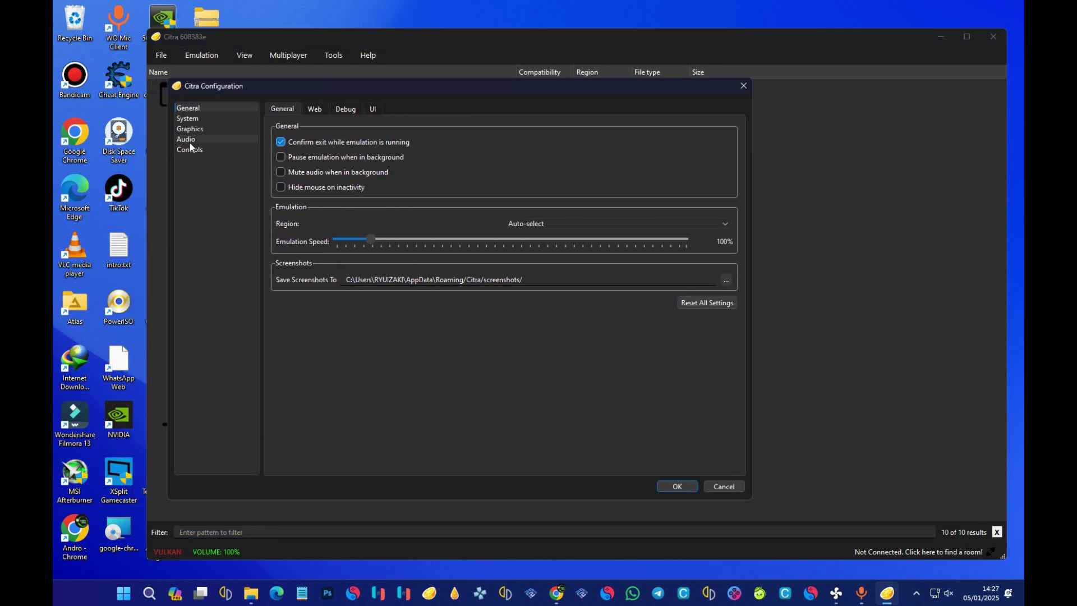
pyautogui.click(203, 150)
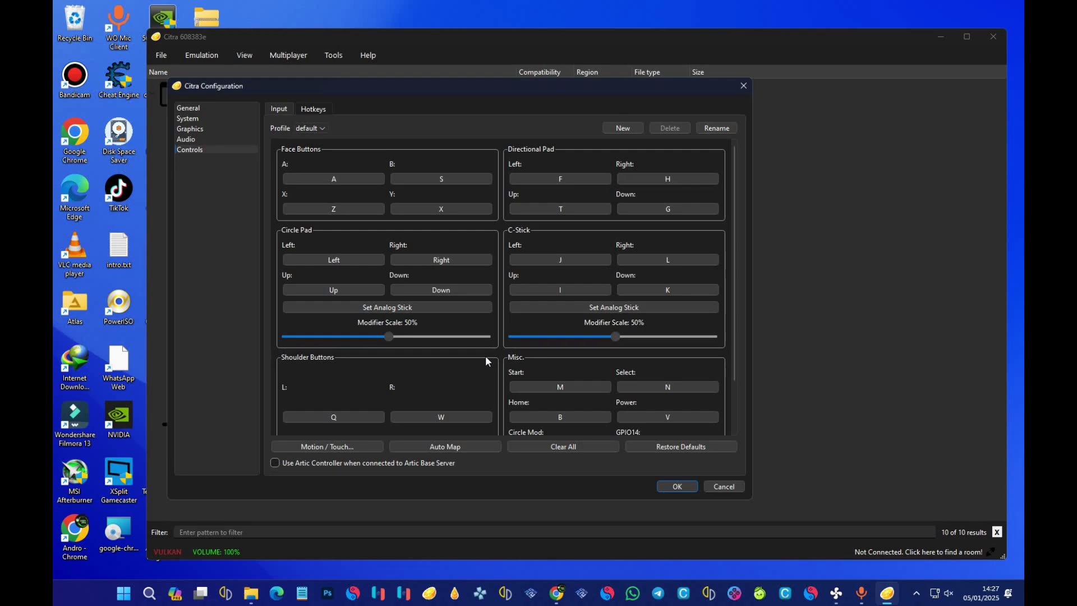
pyautogui.click(449, 447)
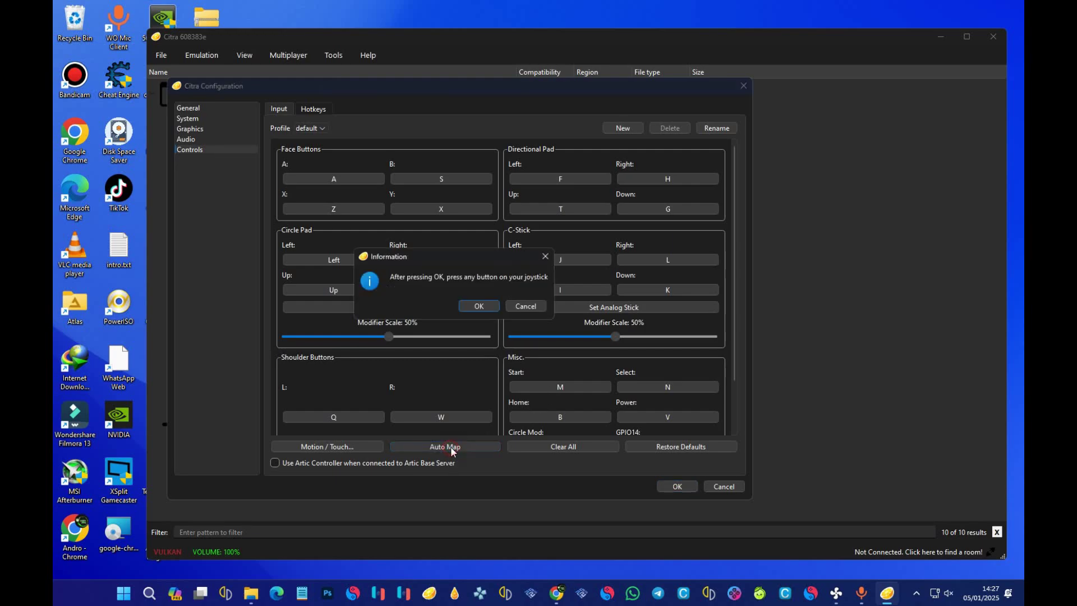
pyautogui.click(484, 304)
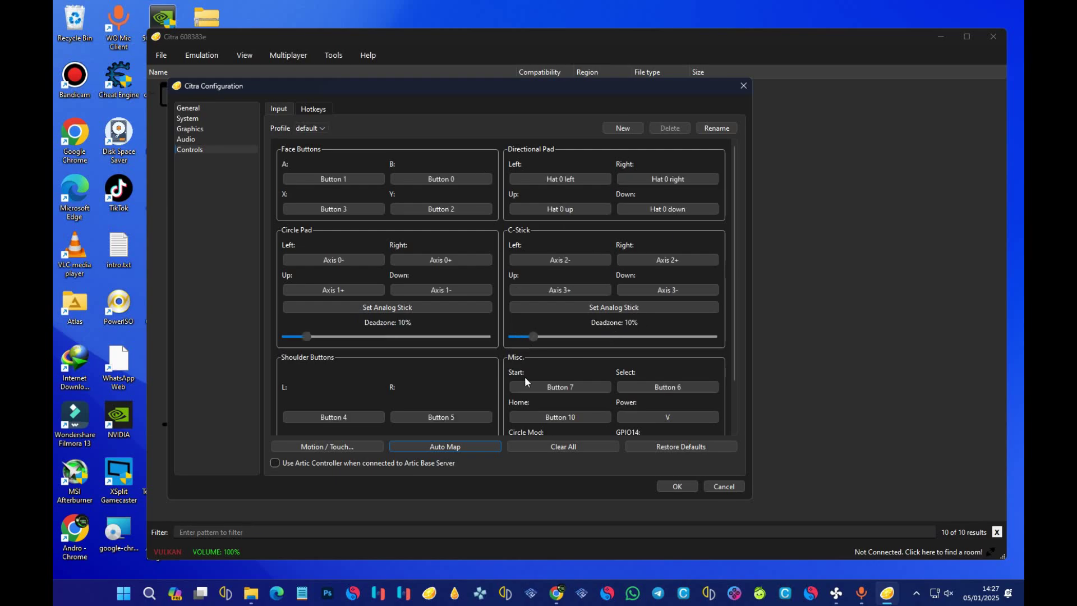
# Step: Confirm the Citra Configuration dialog with OK to keep the joystick mapping
pyautogui.click(677, 486)
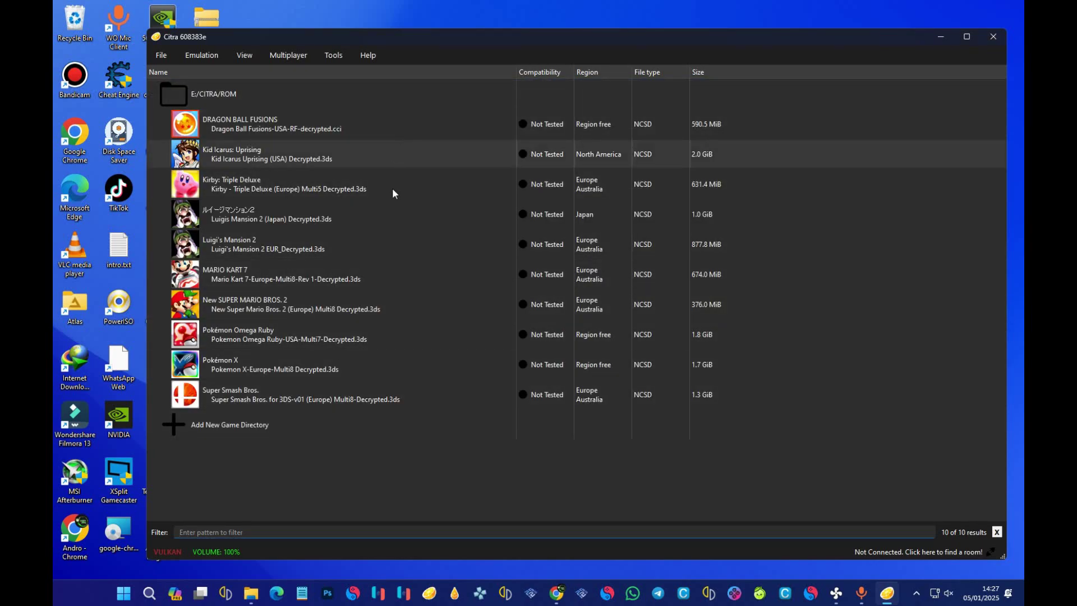